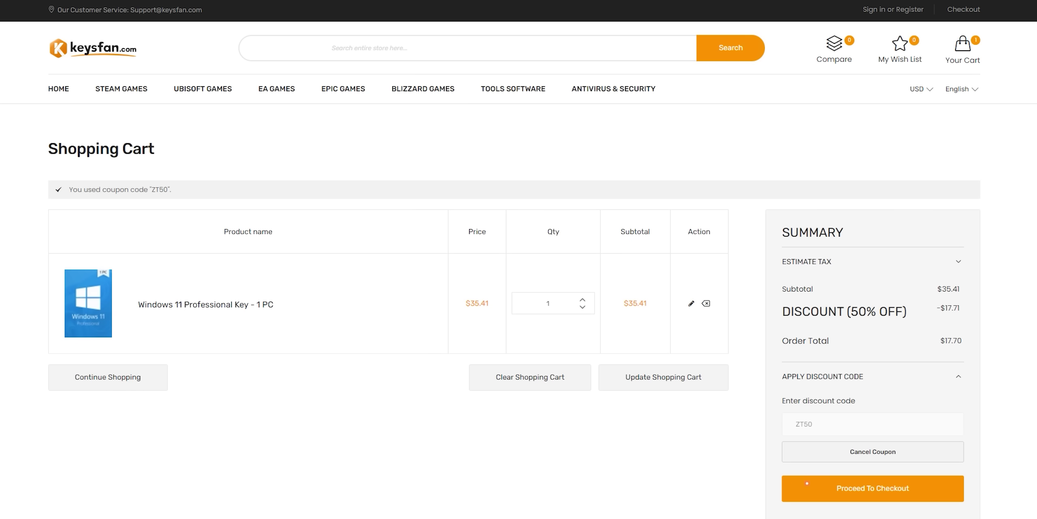
- Proceed to checkout with the Windows 11 Professional key and select the licence key in the order e-mail
click(824, 484)
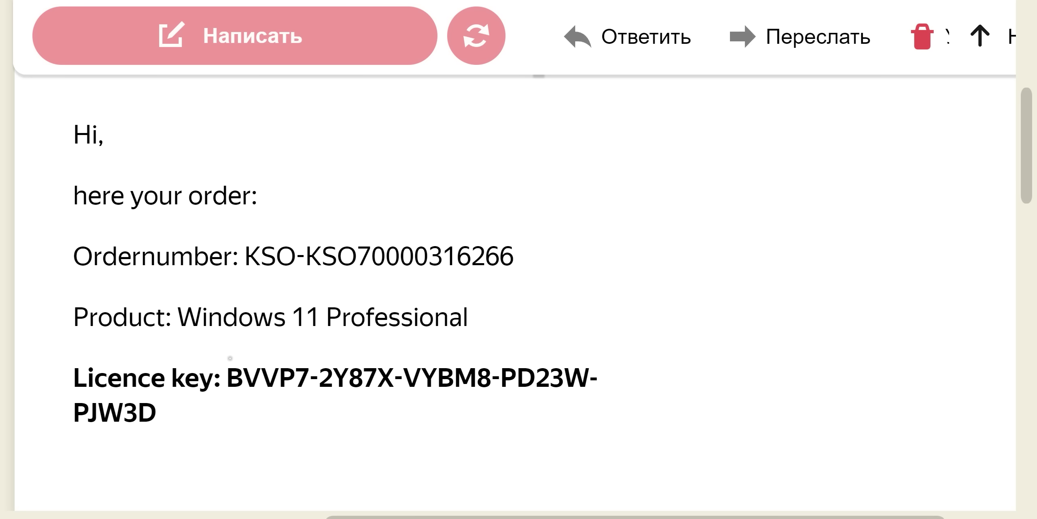
drag(227, 366, 252, 396)
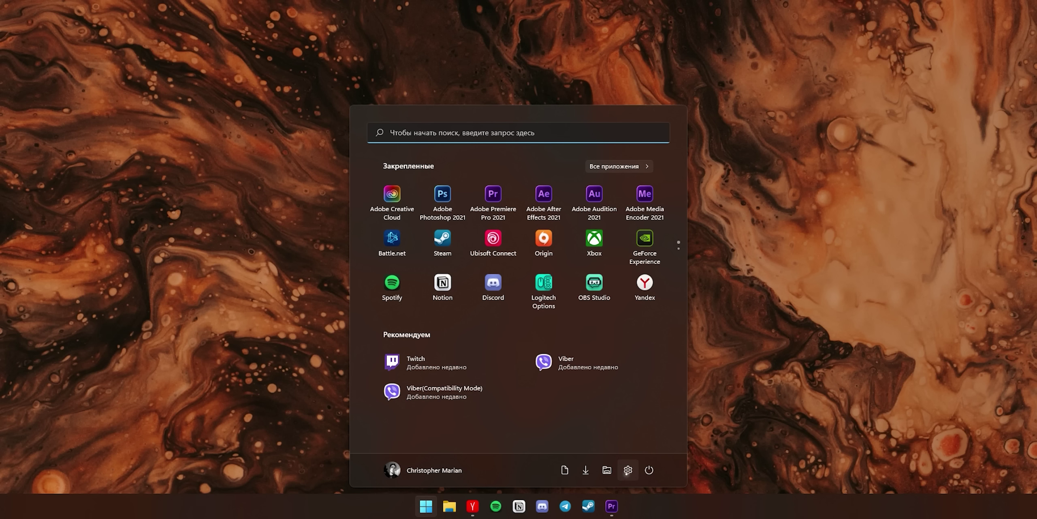
- Change the Windows product key in the activation settings by pasting the purchased licence key and submitting it
click(627, 470)
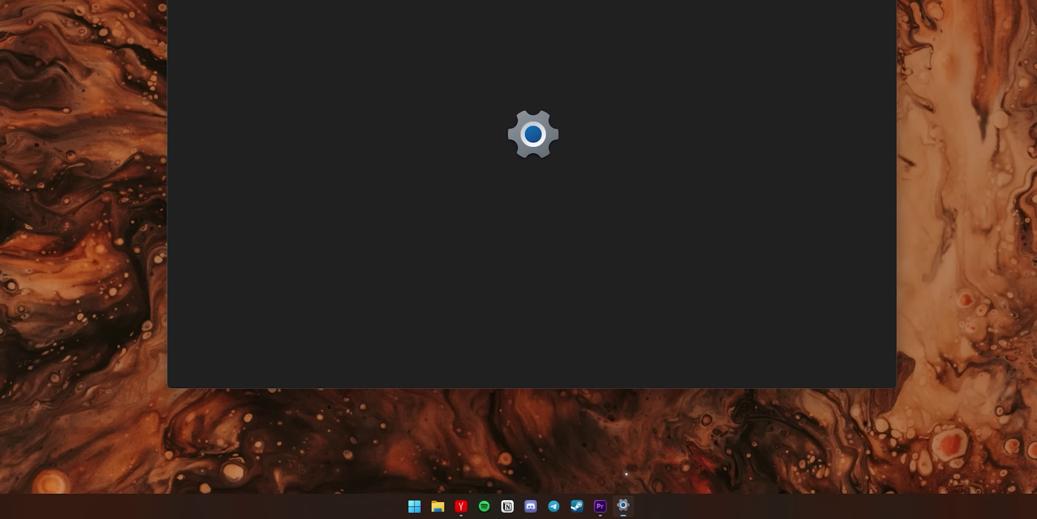
click(388, 262)
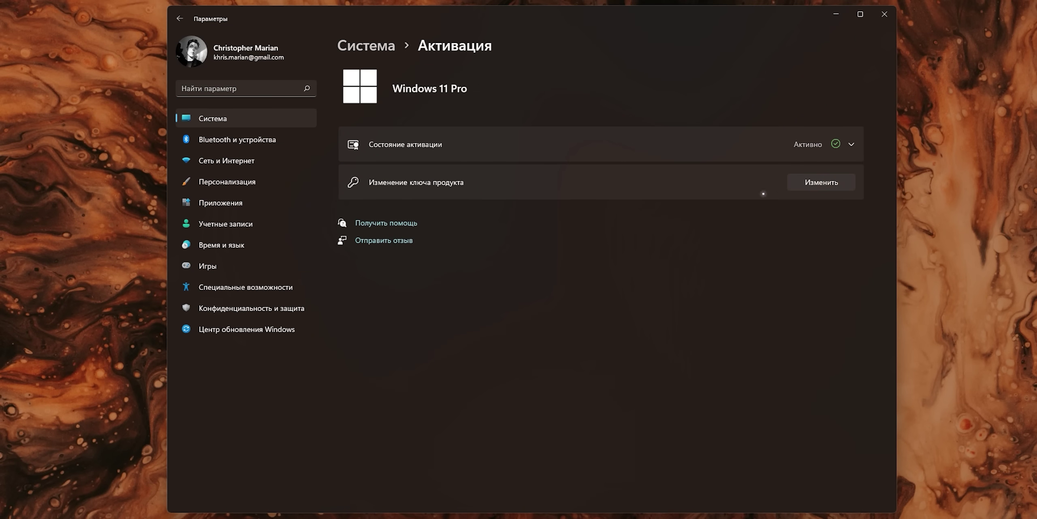
click(821, 182)
key(ctrl+v)
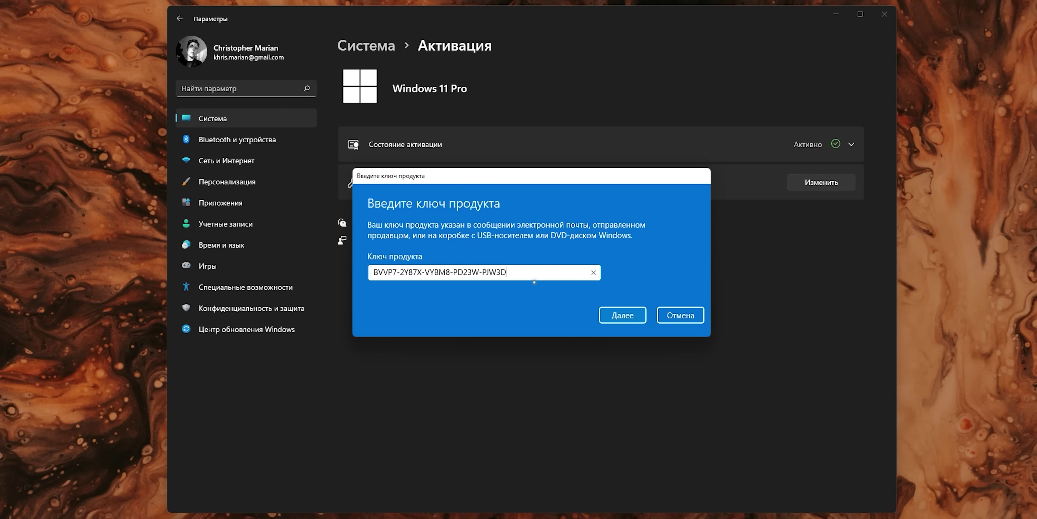
click(623, 315)
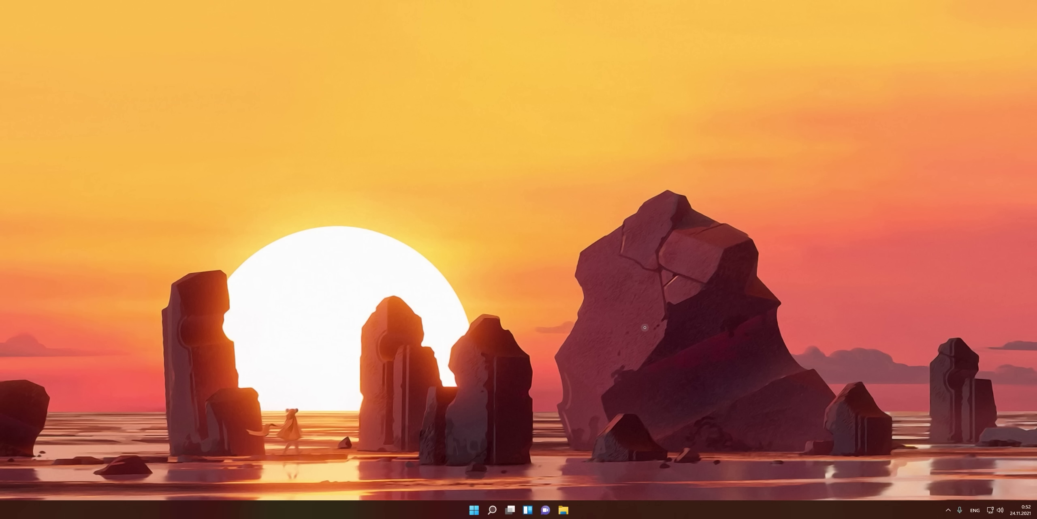
- Turn off the Search, Task View, Widgets and Chat items in the taskbar personalization settings
click(472, 508)
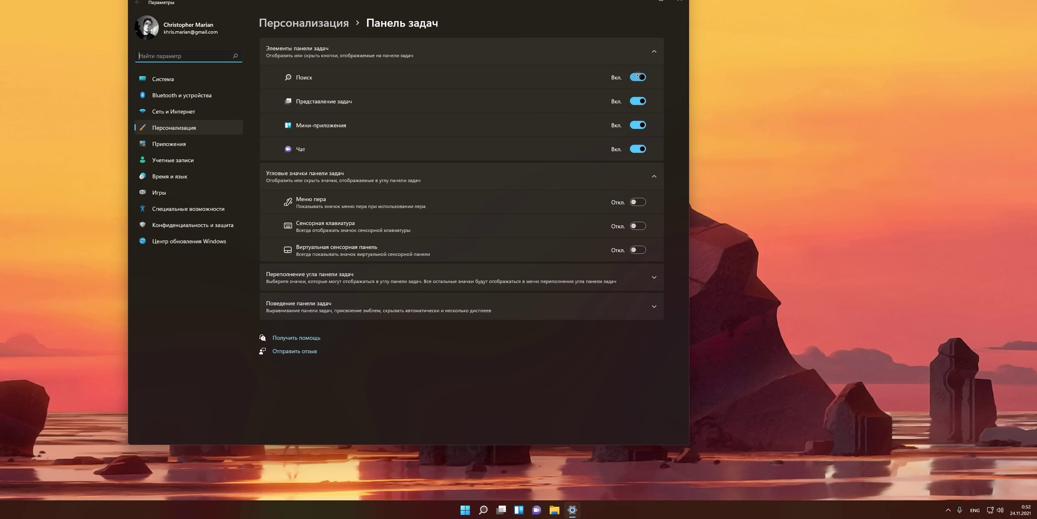
click(638, 78)
click(640, 101)
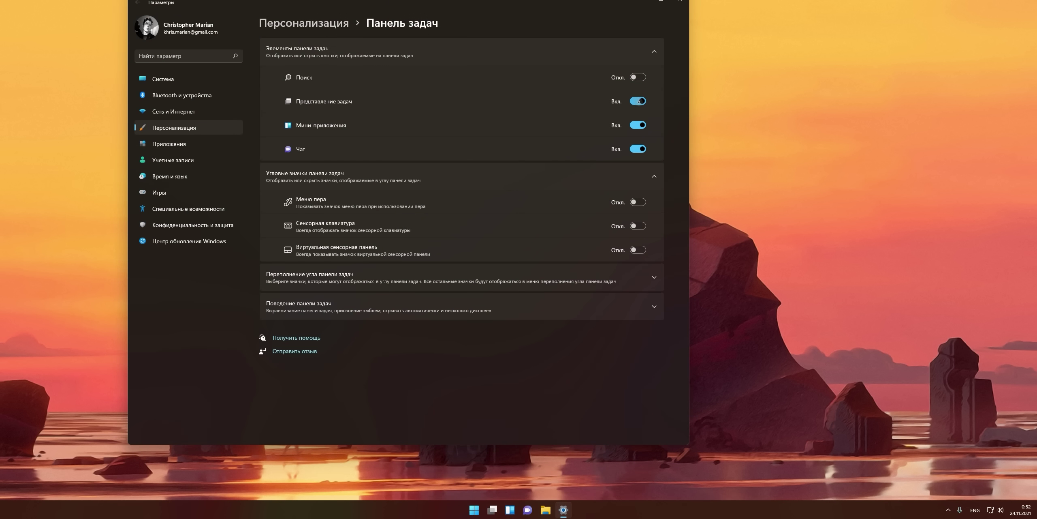
click(642, 124)
click(639, 148)
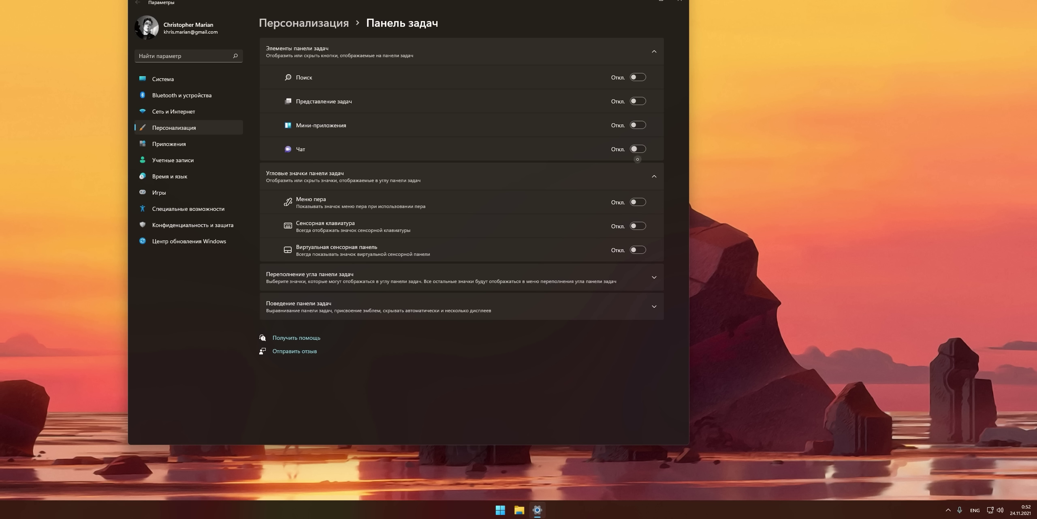
- Set the taskbar alignment to Слева in the taskbar behaviour settings and check the Start menu's placement
click(581, 314)
scroll(581, 314, down, 1)
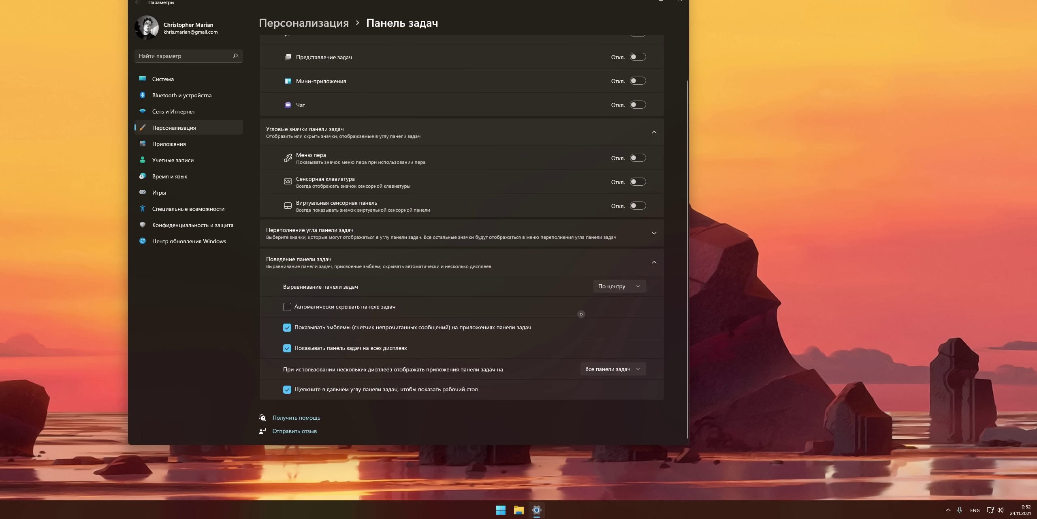
click(616, 288)
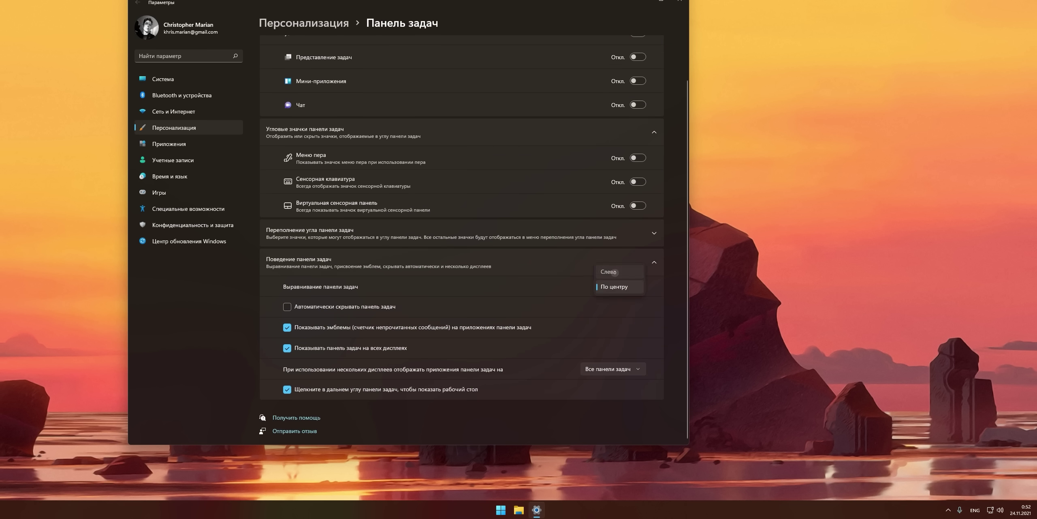
click(614, 272)
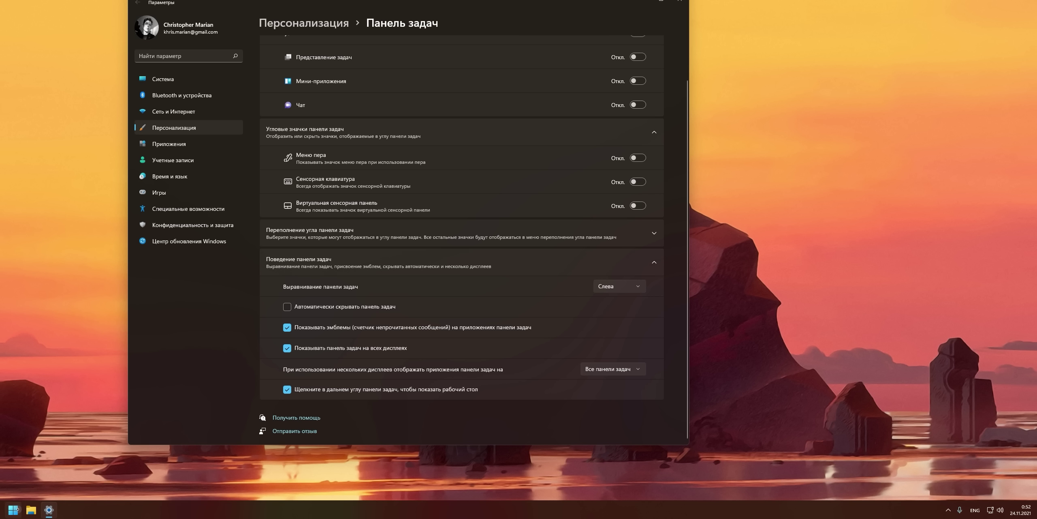
click(13, 509)
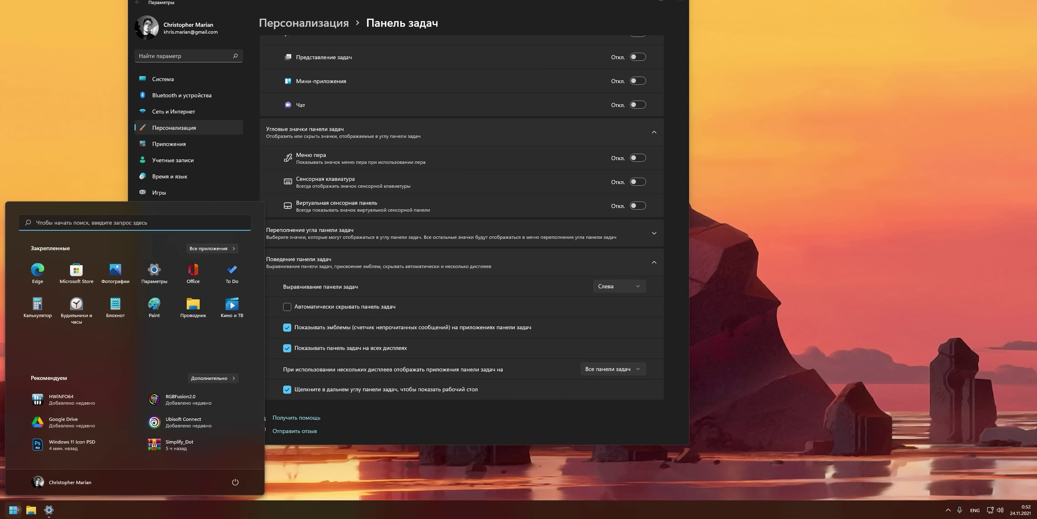
click(14, 509)
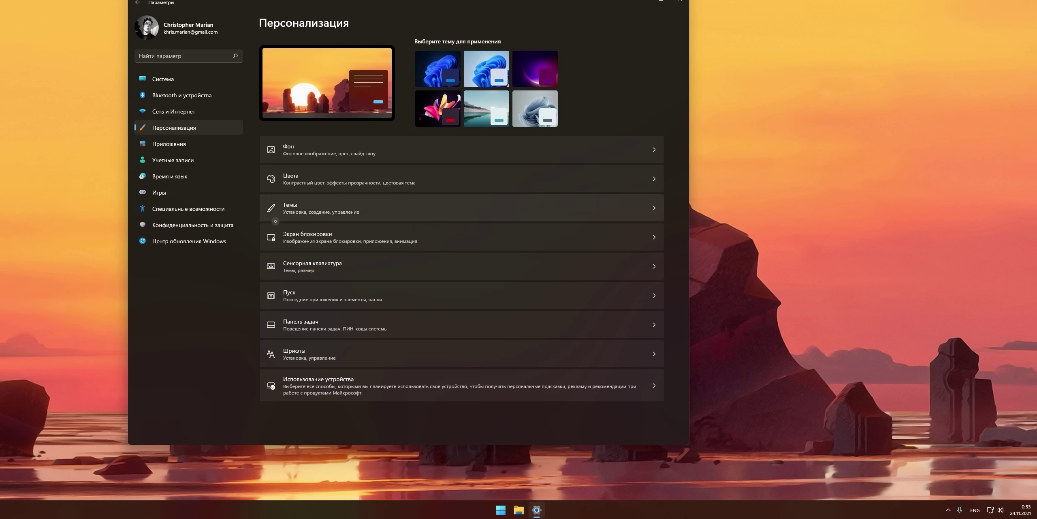
- Turn off recently added apps and recently opened items in the Start personalization settings and check the Start menu
click(305, 292)
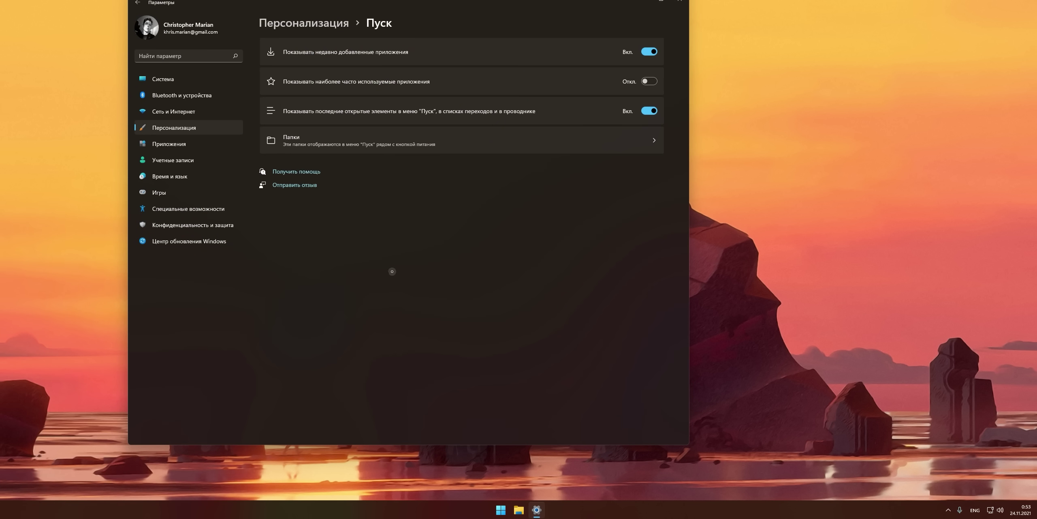
click(650, 52)
click(649, 111)
key(super)
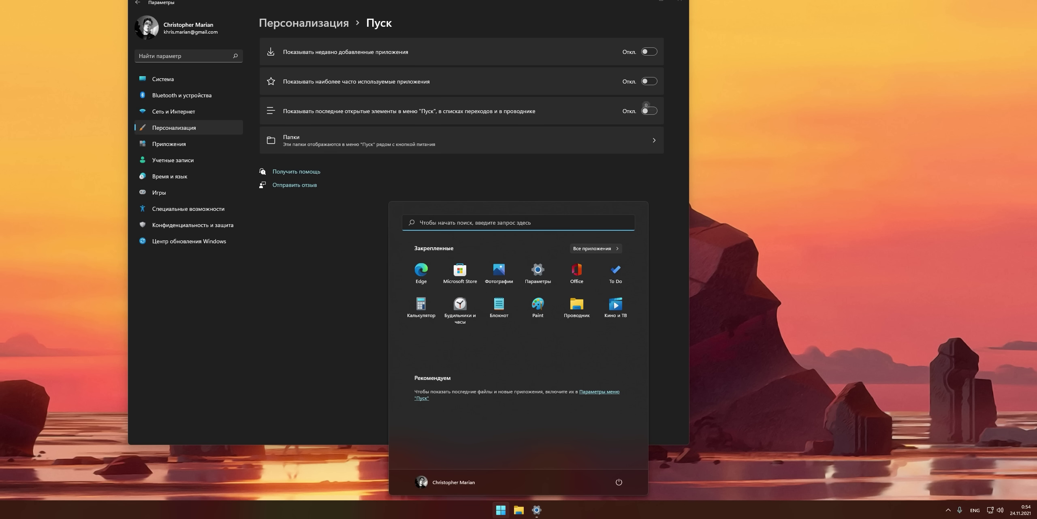
- Turn the display of recently added apps back on and check the Start menu again
click(647, 51)
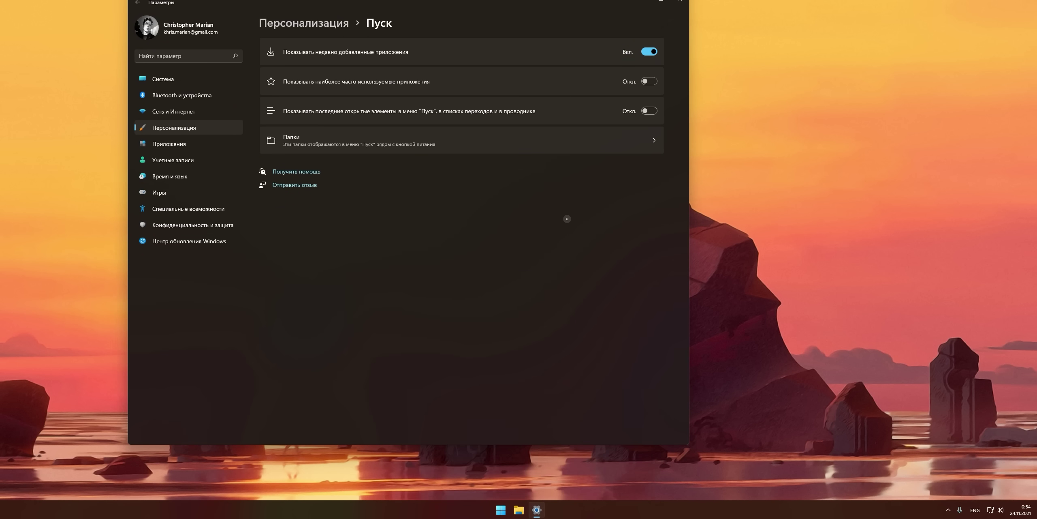
key(super)
key(super)
- Enable the Settings, File Explorer, Documents and Downloads shortcuts beside the Start menu's power button, and open the Start menu
click(487, 140)
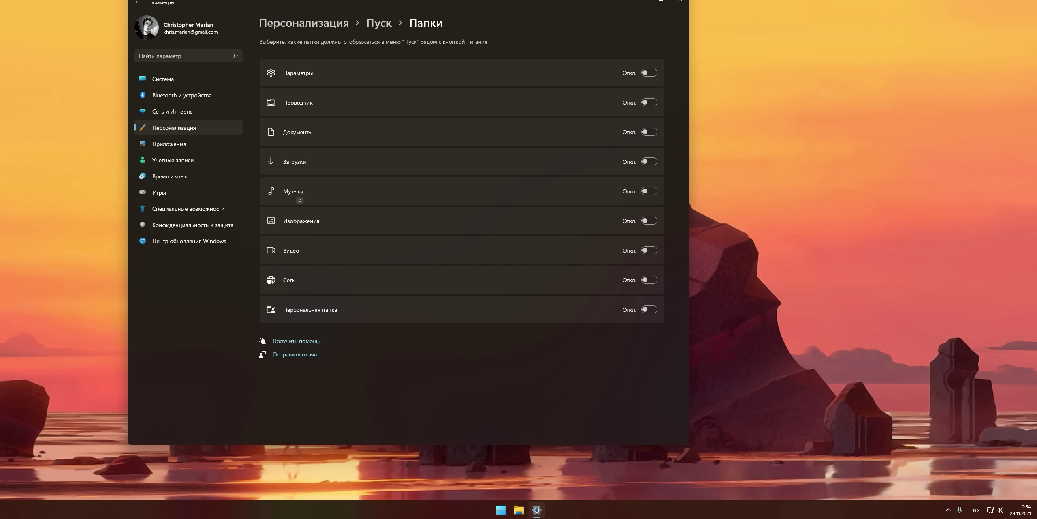
click(649, 73)
click(650, 102)
click(650, 132)
click(650, 161)
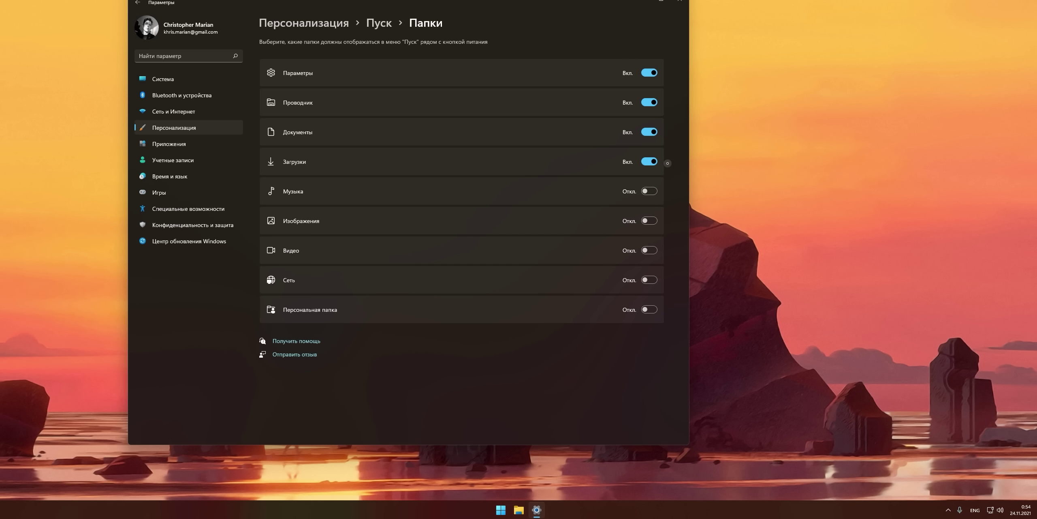
key(super)
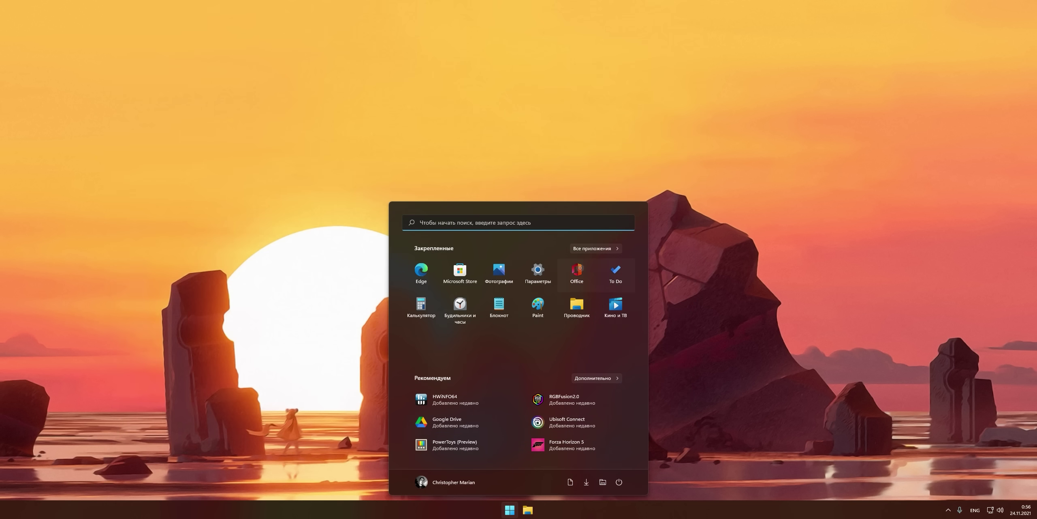
- Unpin the preinstalled apps, starting with Edge, from the Start menu
right_click(427, 272)
click(437, 276)
right_click(432, 272)
click(442, 276)
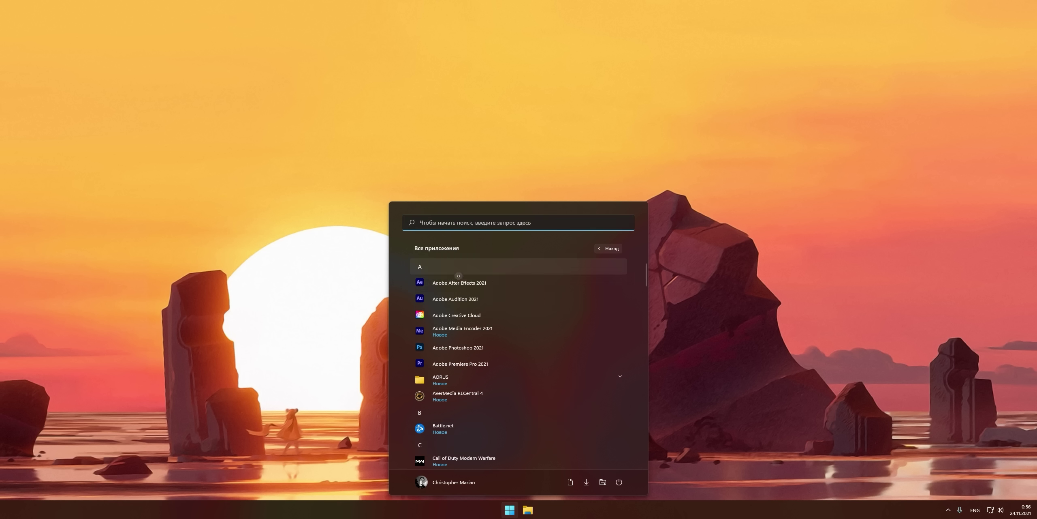
- Pin Adobe After Effects and Adobe Audition to the Start menu from the list of all apps
right_click(453, 279)
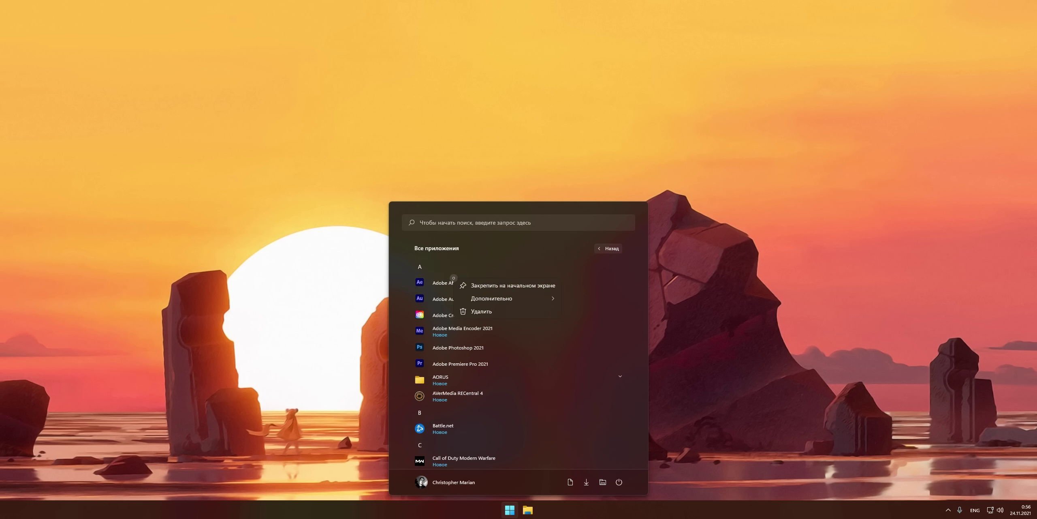
click(465, 284)
right_click(449, 302)
click(466, 309)
- Reorder the pinned apps so Adobe Creative Cloud, Adobe Photoshop 2021 and Adobe Premiere Pro 2021 come first
drag(499, 271, 421, 271)
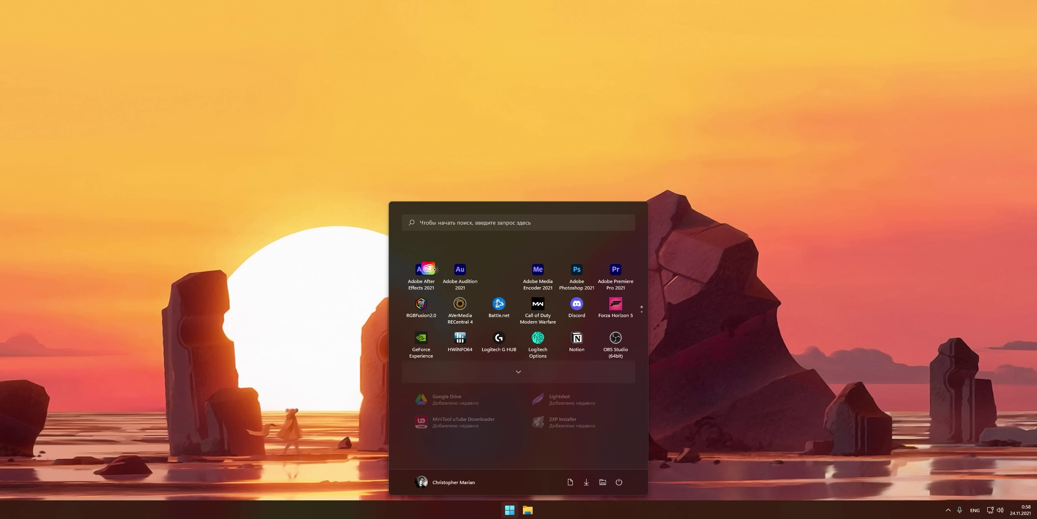
drag(577, 271, 442, 272)
drag(616, 272, 487, 273)
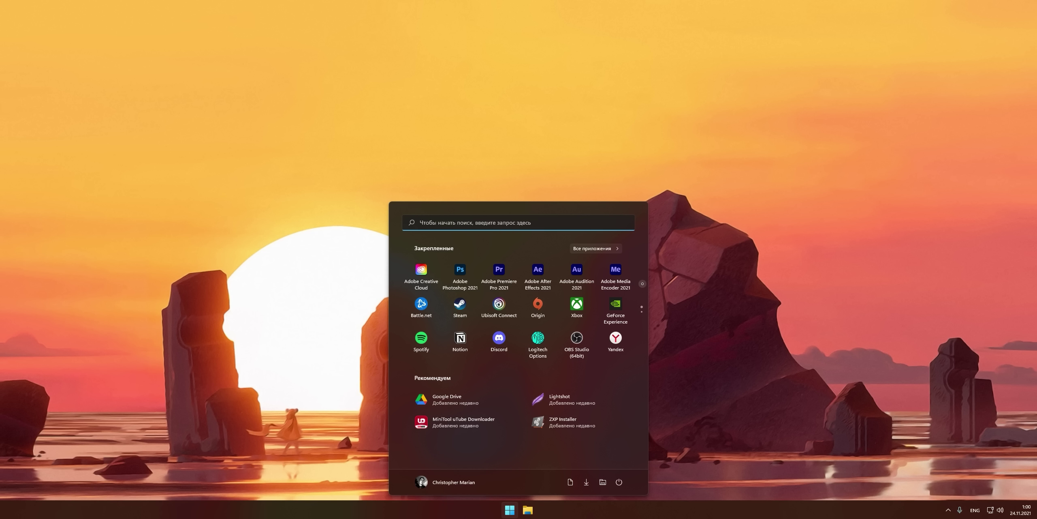
- Open the folder Google Drive\Materials for viewers\Windows Start Icons on the Work (D:) drive in File Explorer
click(528, 510)
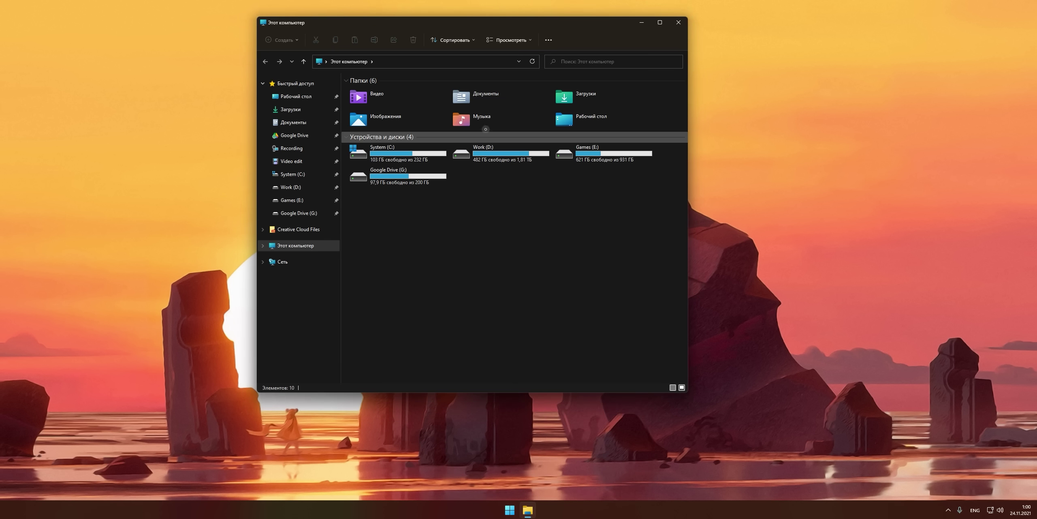
double_click(491, 148)
double_click(381, 104)
double_click(380, 116)
double_click(379, 91)
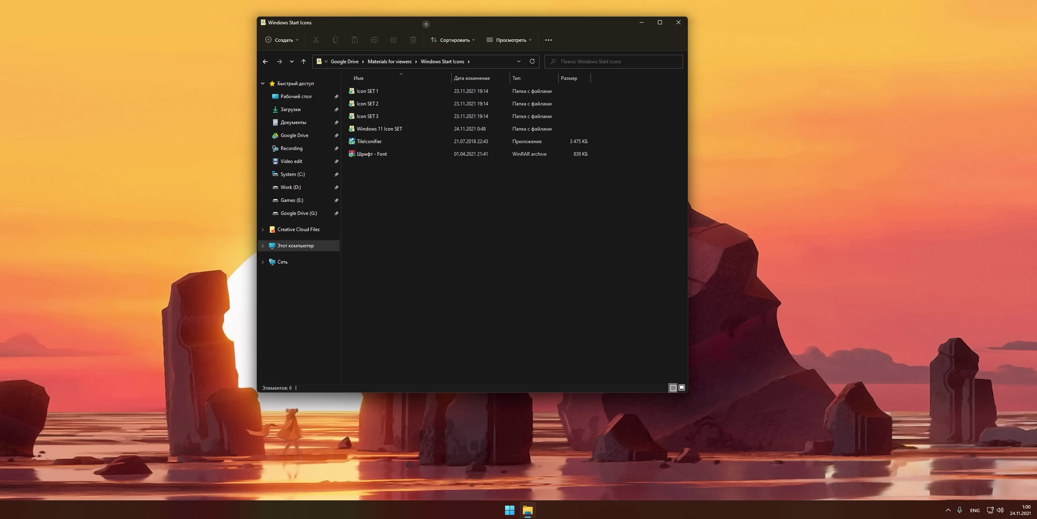
- Move the folder window aside and open the ICO folder inside Windows 11 Icon SET
drag(435, 17, 231, 56)
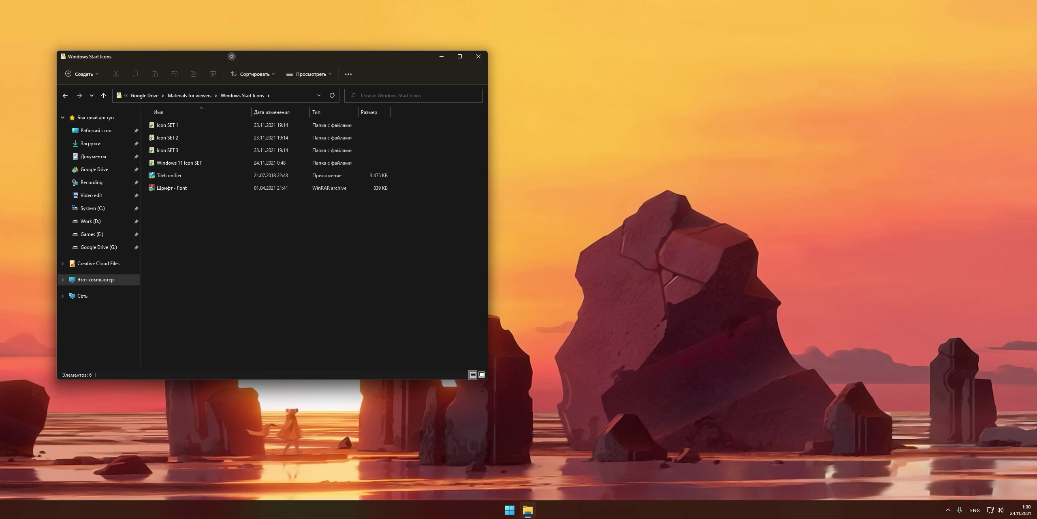
double_click(221, 165)
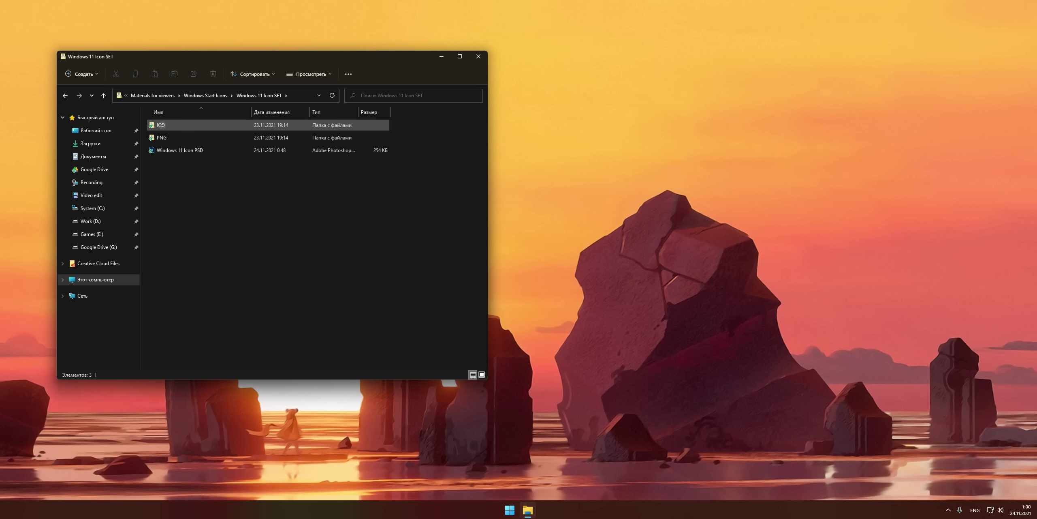
double_click(172, 125)
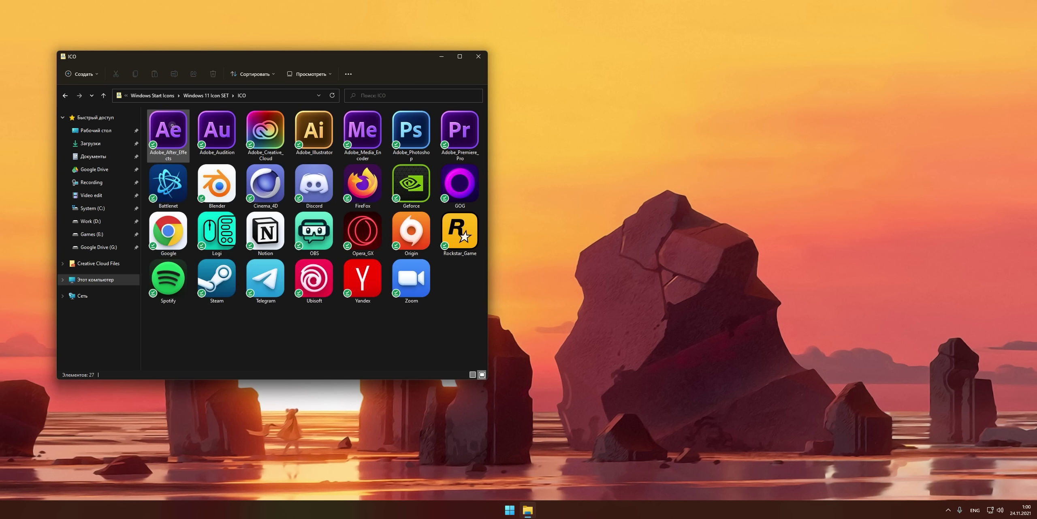
mouse_move(465, 290)
mouse_down()
mouse_move(170, 115)
mouse_move(355, 205)
mouse_move(453, 302)
mouse_up()
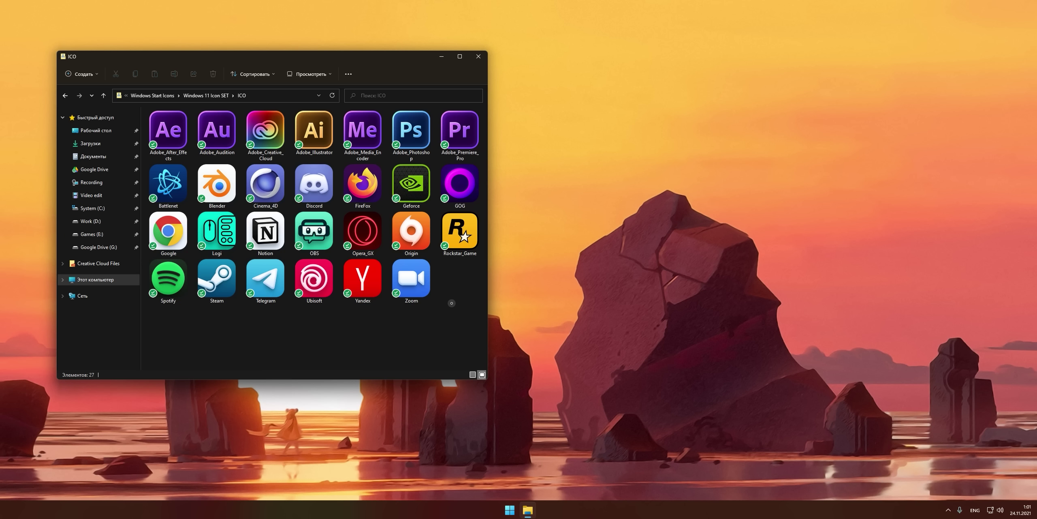
- Open the file location of the pinned Adobe Creative Cloud app and bring up its shortcut's icon change dialog
key(super)
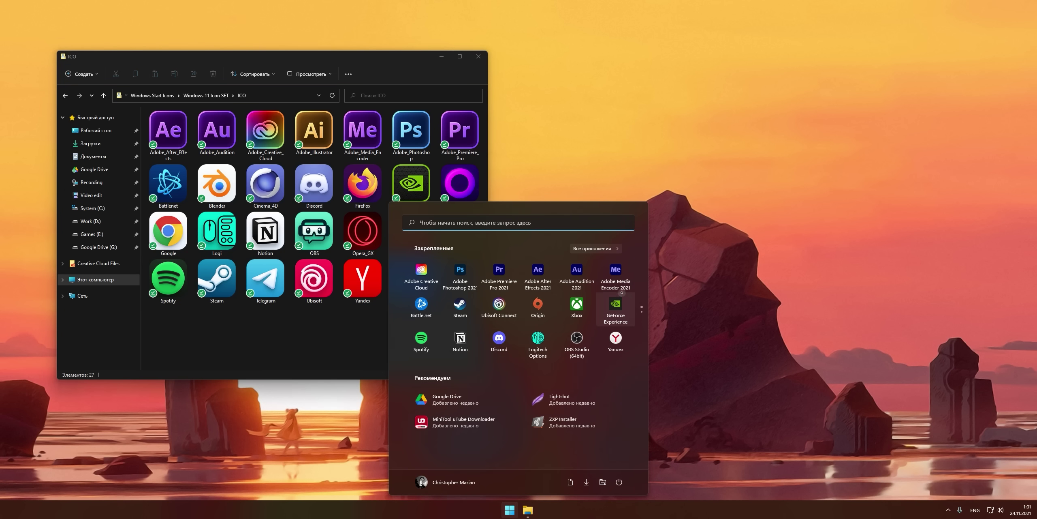
right_click(422, 273)
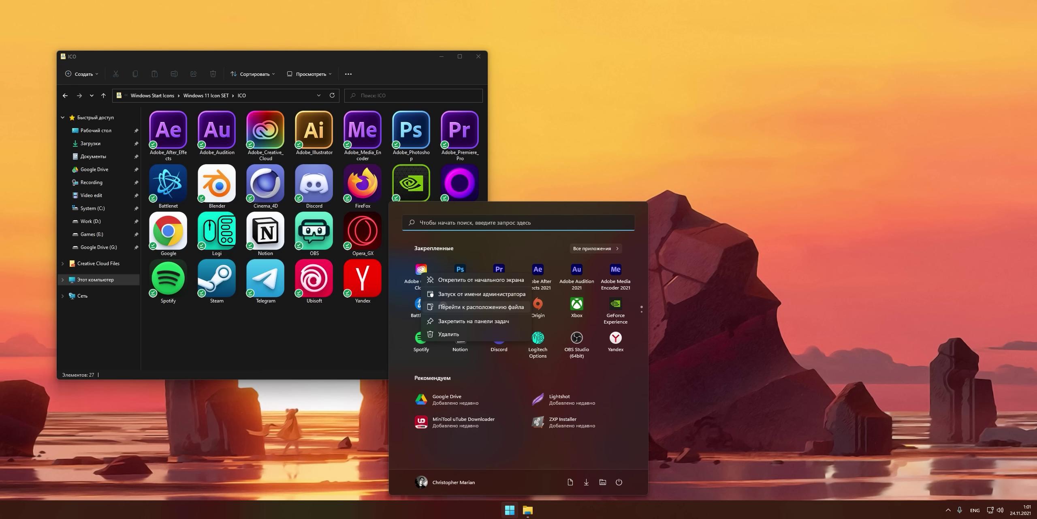
click(481, 307)
right_click(661, 287)
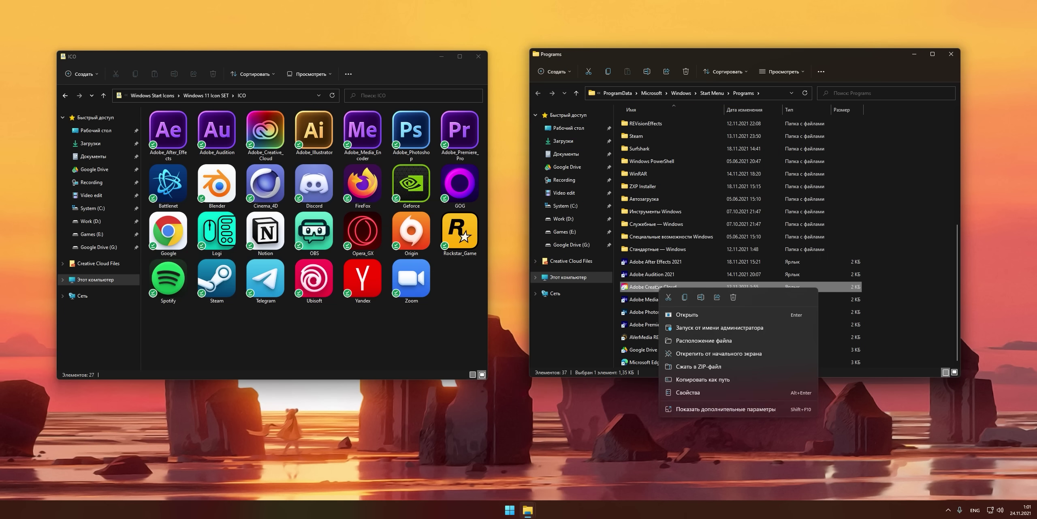
click(697, 393)
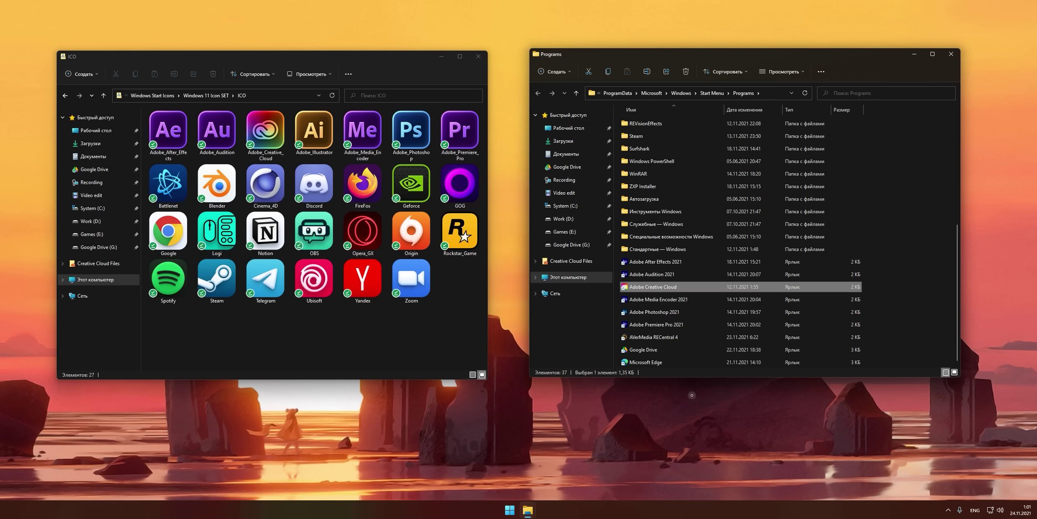
click(678, 316)
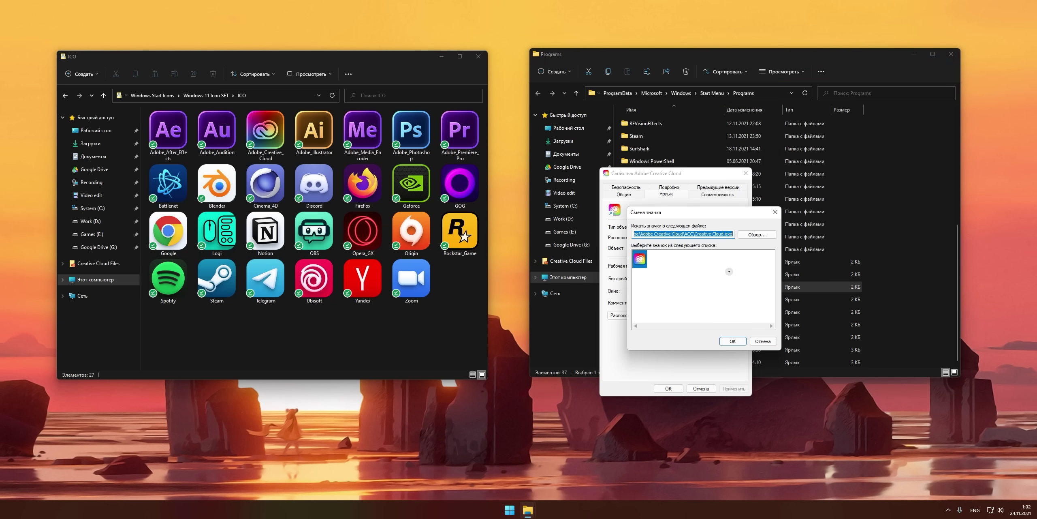
- Browse for a new icon file by pasting the copied path of the Windows 11 Icon SET\ICO folder
click(756, 238)
click(266, 94)
key(ctrl+c)
click(811, 228)
key(ctrl+v)
key(Return)
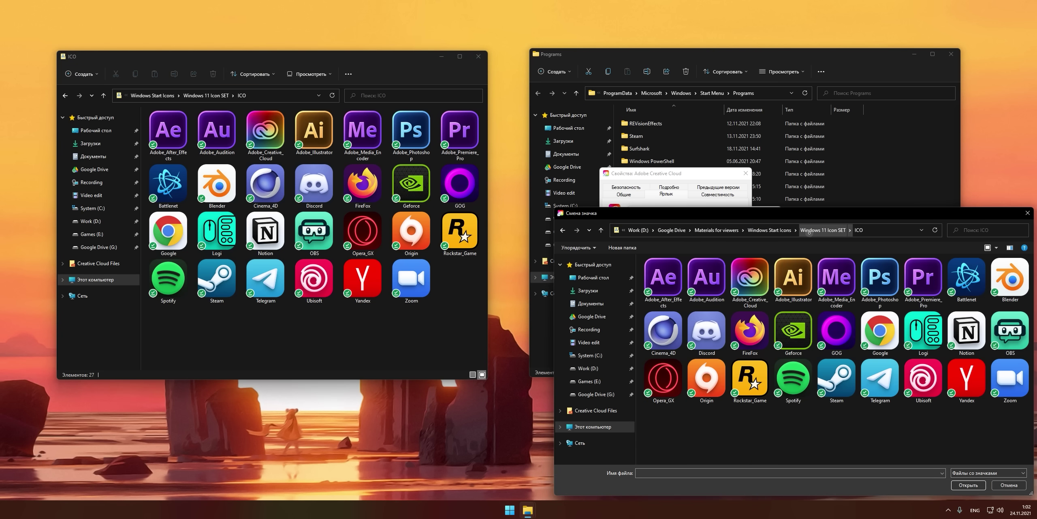
- Choose the Adobe_Creative_Cloud icon file for the shortcut and confirm the icon selection
click(754, 268)
double_click(755, 267)
click(726, 336)
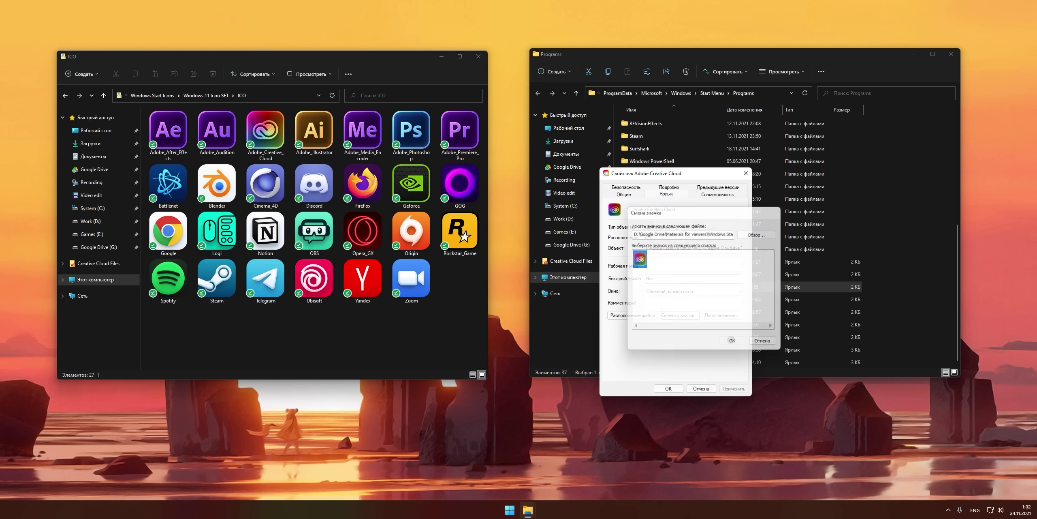
- Apply the new icon to the Adobe Creative Cloud shortcut and close its properties
click(731, 388)
click(683, 308)
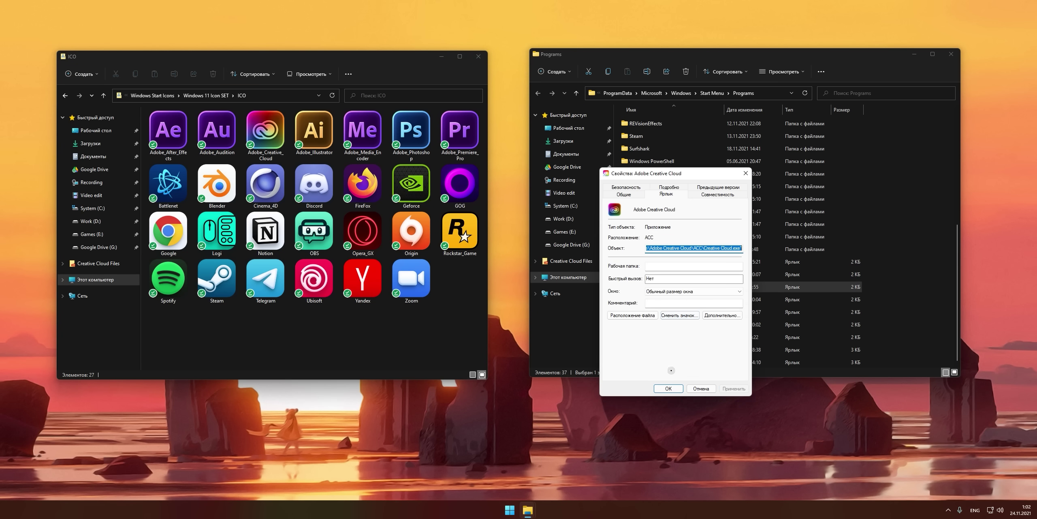
click(669, 389)
- Open the Start menu and view the options offered for the pinned Xbox app
key(super)
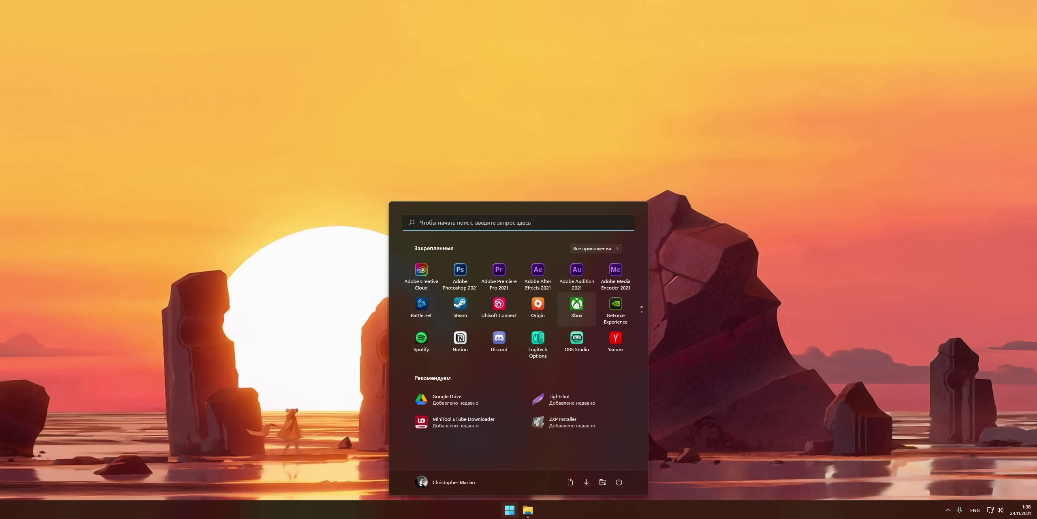
right_click(579, 306)
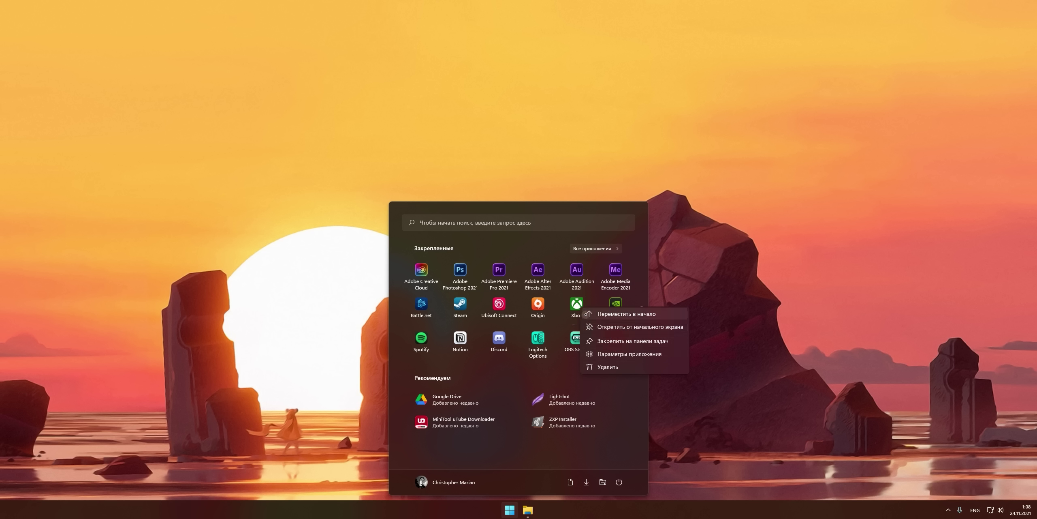
click(562, 318)
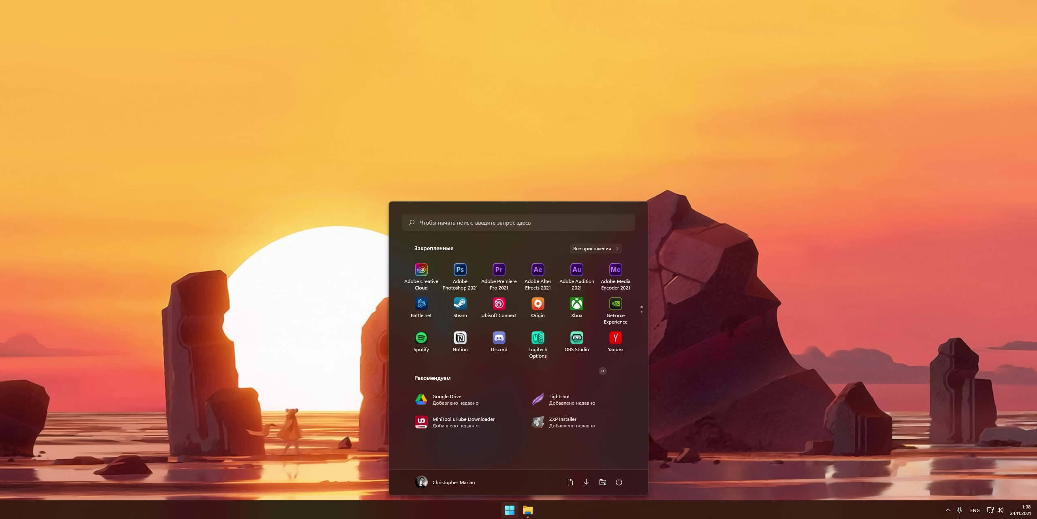
- Pin Yandex, Adobe Photoshop, Premiere Pro, After Effects and Audition from the Start menu to the taskbar
right_click(609, 339)
click(632, 402)
right_click(455, 273)
click(491, 335)
right_click(494, 273)
click(527, 335)
right_click(534, 273)
click(567, 335)
right_click(571, 272)
click(608, 335)
- Pin Steam, Spotify, Notion and Discord from the Start menu to the taskbar
right_click(460, 309)
click(488, 371)
right_click(422, 339)
click(455, 402)
right_click(458, 339)
click(490, 402)
right_click(495, 340)
click(527, 402)
scroll(513, 347, down, 1)
scroll(512, 347, up, 1)
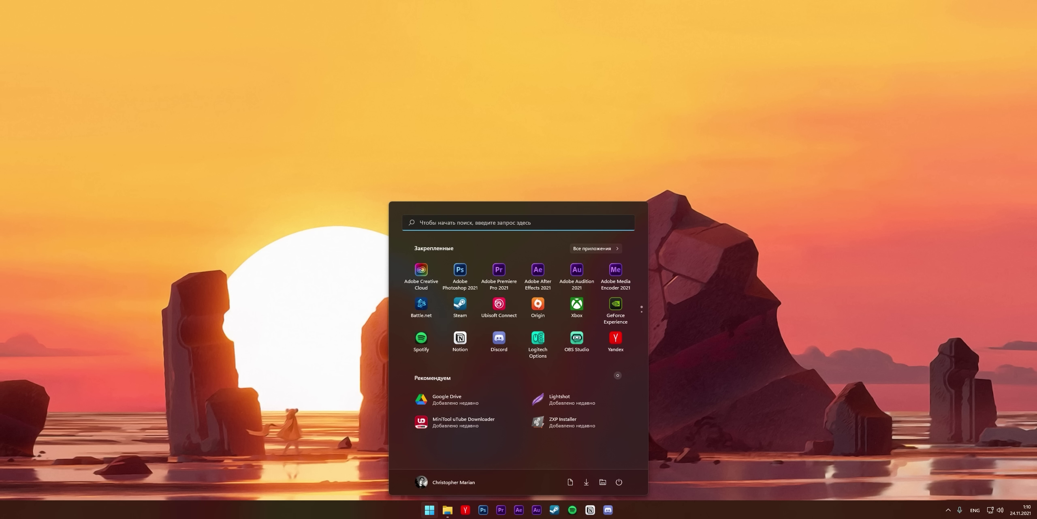
- Open the Windows 11 Icon PSD file in Photoshop and toggle the Adobe Audition layer off and on
click(448, 509)
key(alt+Left)
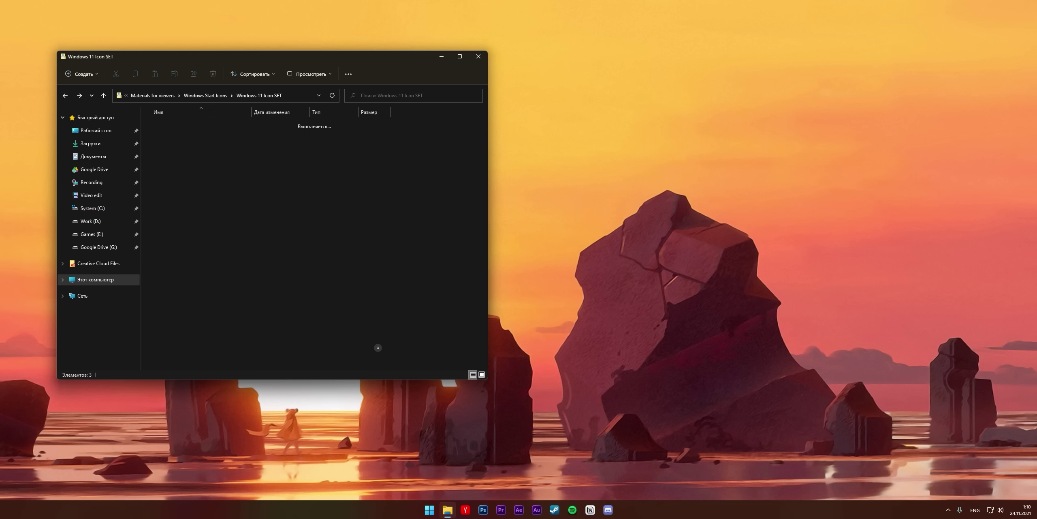
click(259, 208)
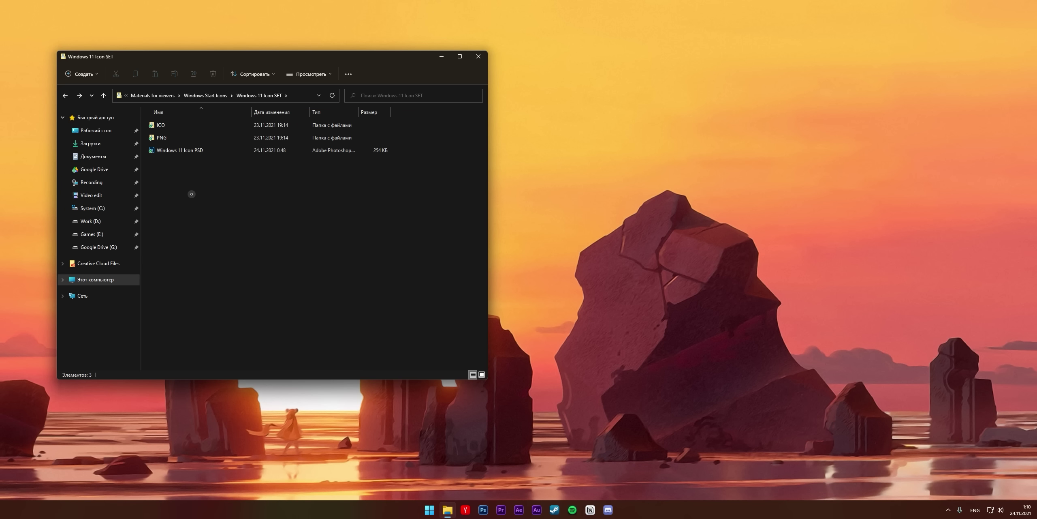
click(185, 151)
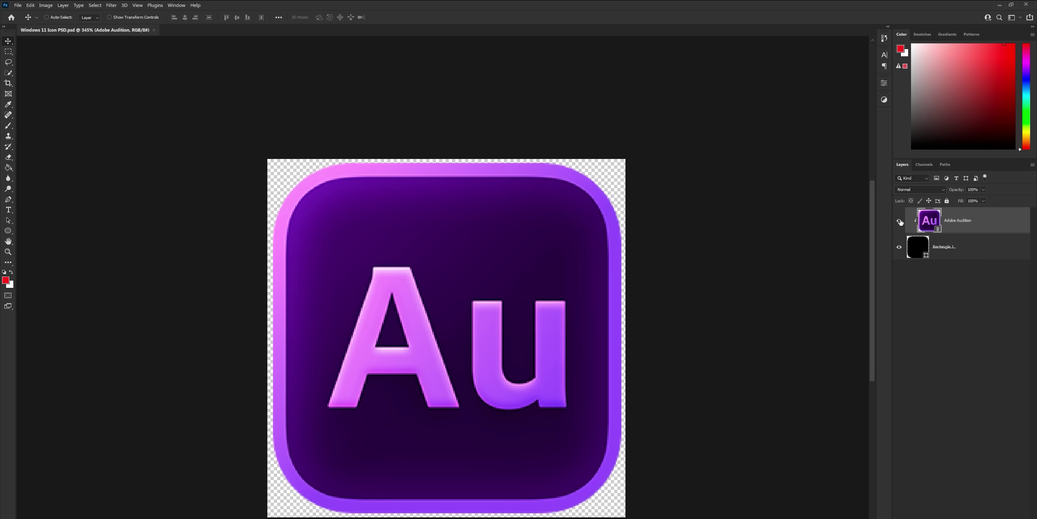
click(900, 221)
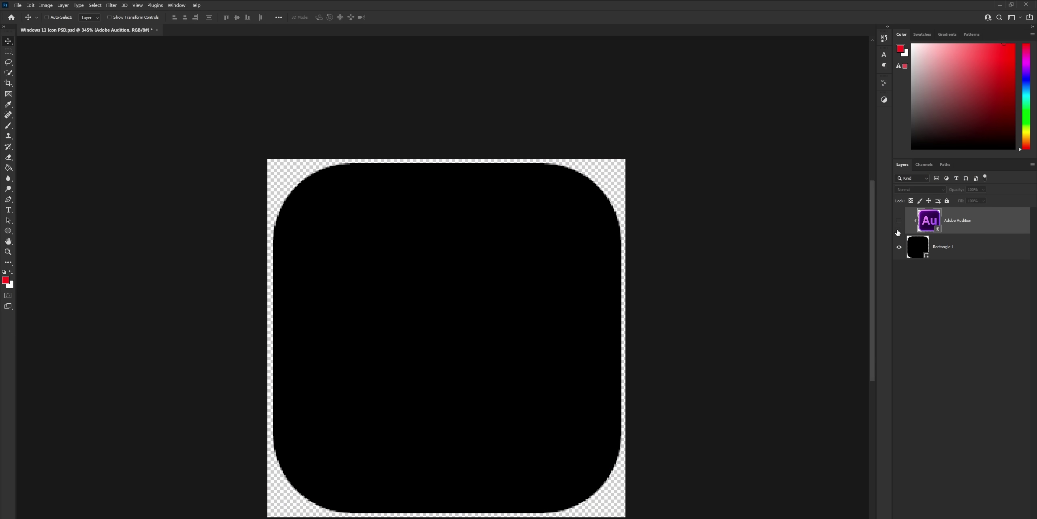
click(899, 221)
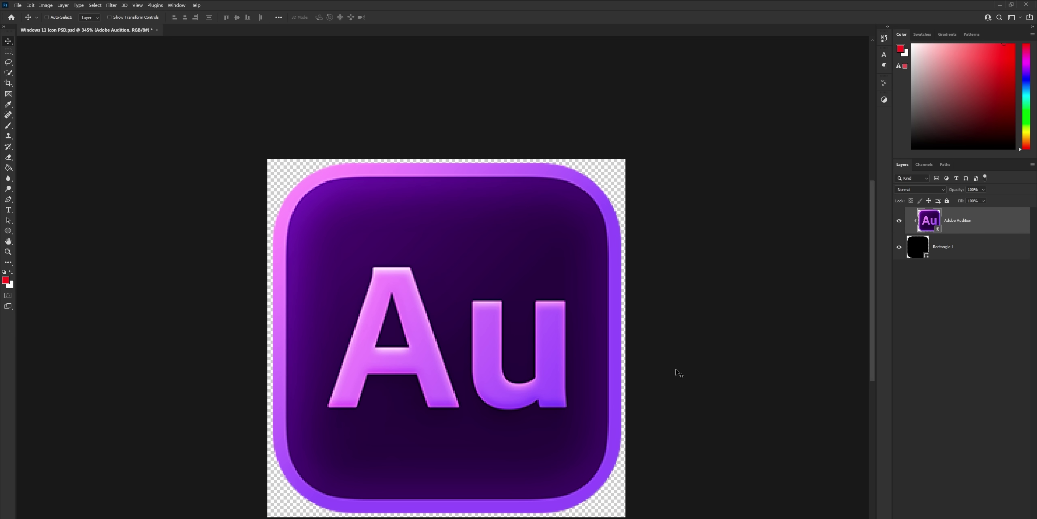
- Switch to Discord and open the иконки channel of the SecretLink server
key(alt+Tab)
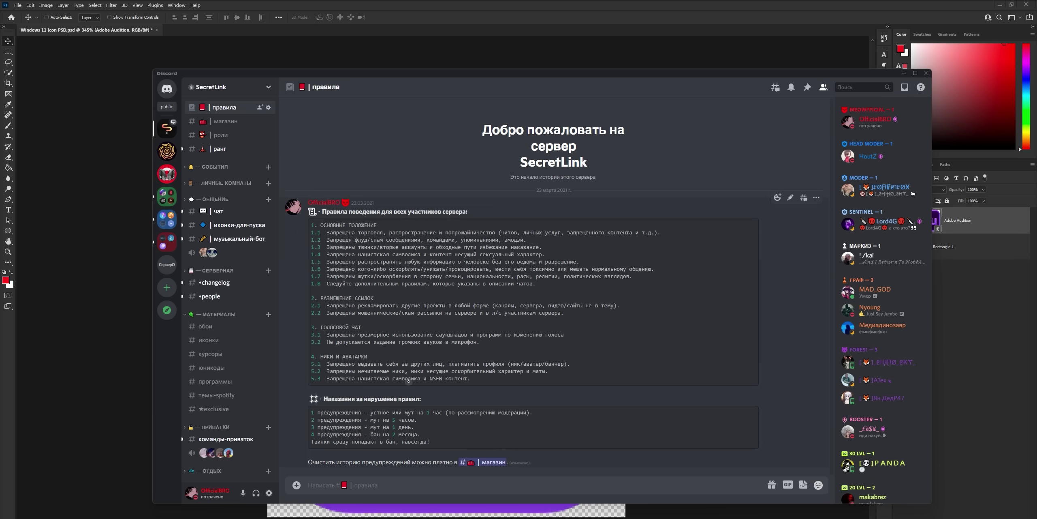
click(211, 340)
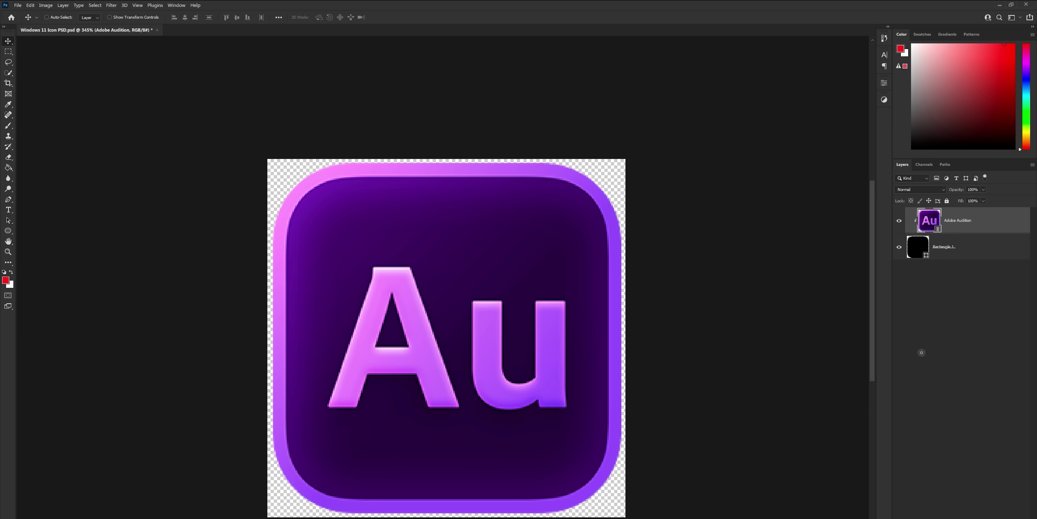
- Relink the Adobe Audition layer to the Blender_Light image from the macOS Big Sur folder on the desktop
right_click(960, 226)
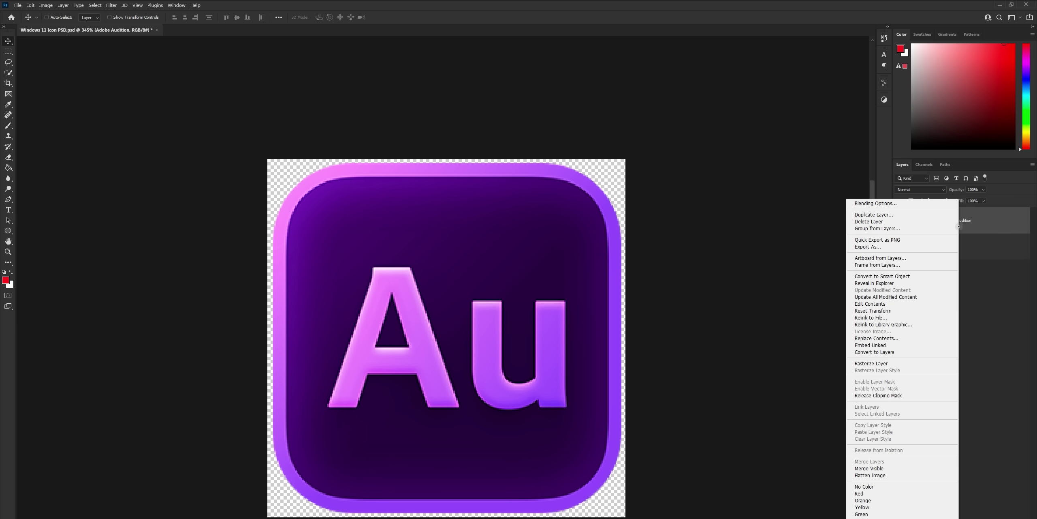
click(904, 318)
click(322, 23)
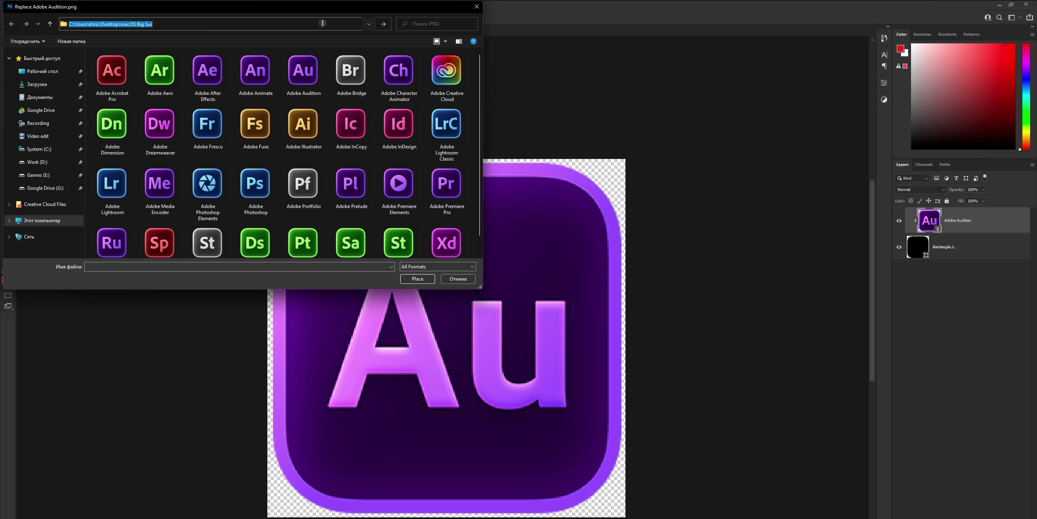
key(Return)
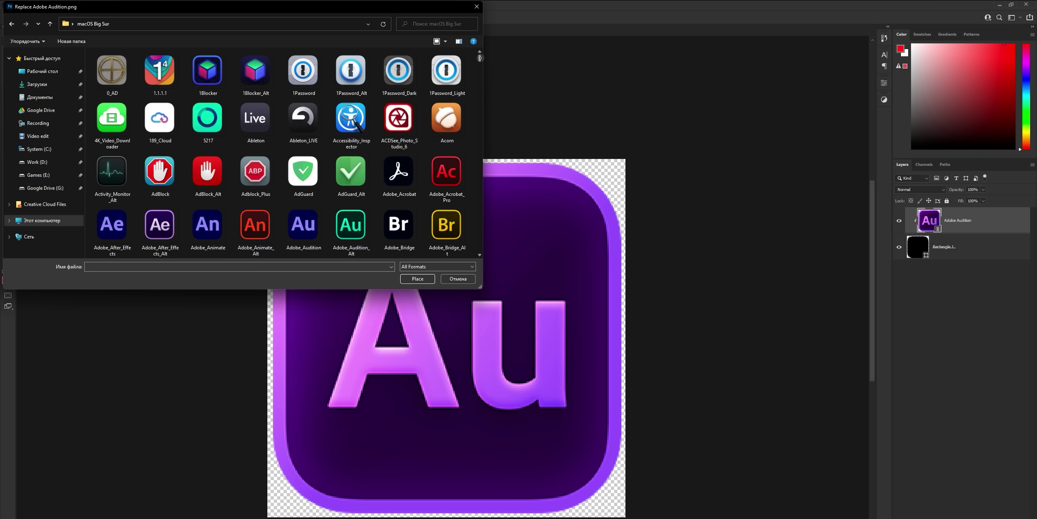
scroll(317, 101, down, 15)
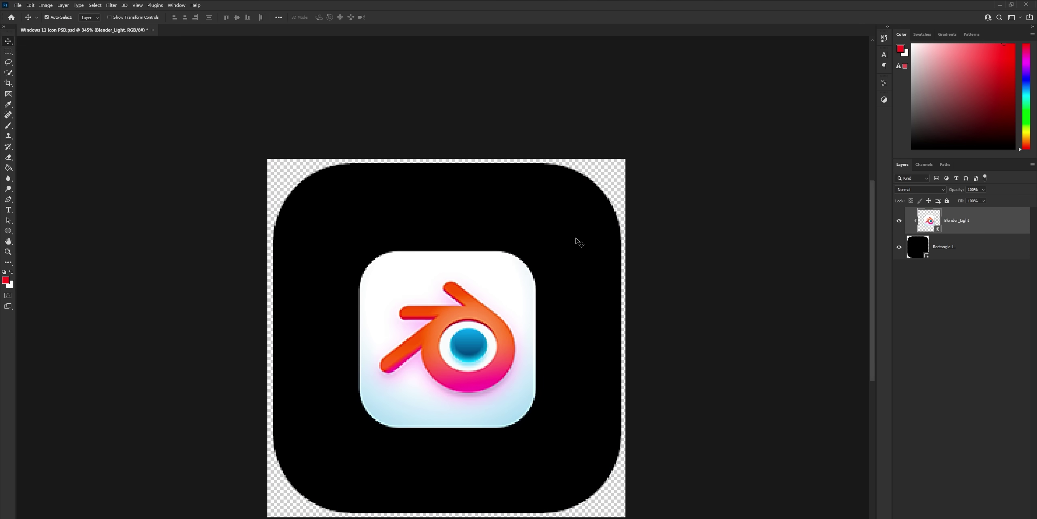
- Scale the Blender_Light image up so it fills the rounded rectangle
key(ctrl+t)
drag(564, 232, 677, 143)
key(Return)
- Export the finished Blender icon as a PNG
click(18, 5)
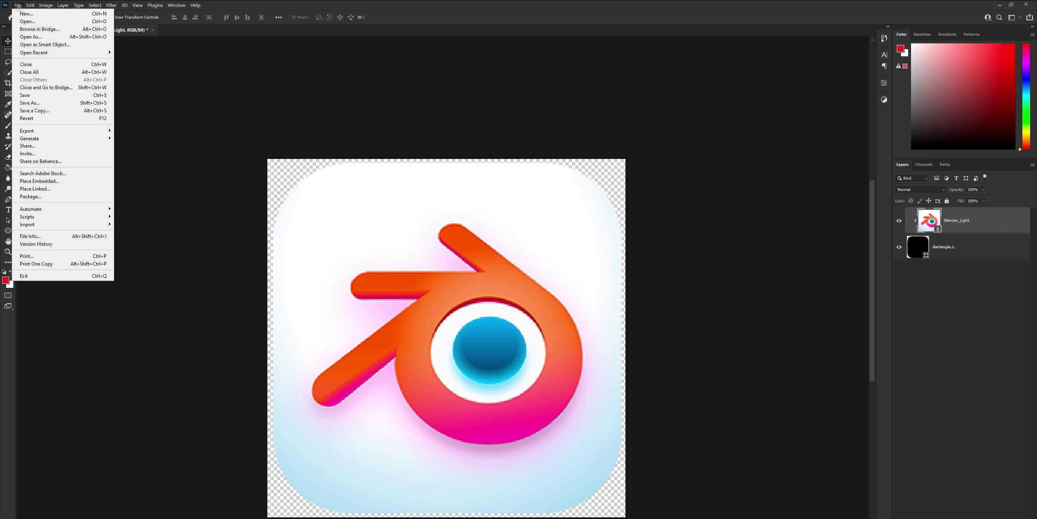
mouse_move(55, 129)
click(147, 130)
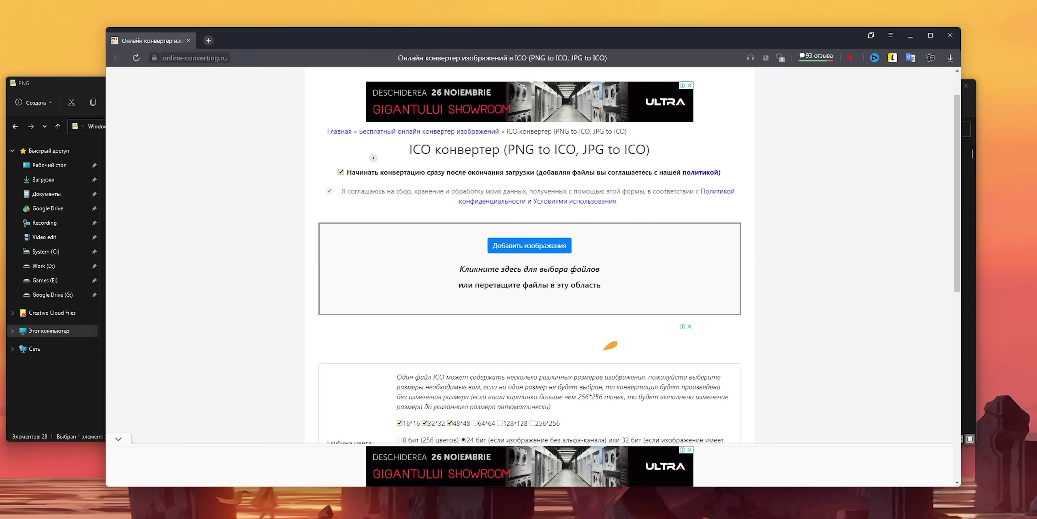
- In the online ICO converter, also enable the 64*64, 128*128 and 256*256 icon sizes
scroll(408, 157, down, 2)
scroll(408, 157, down, 3)
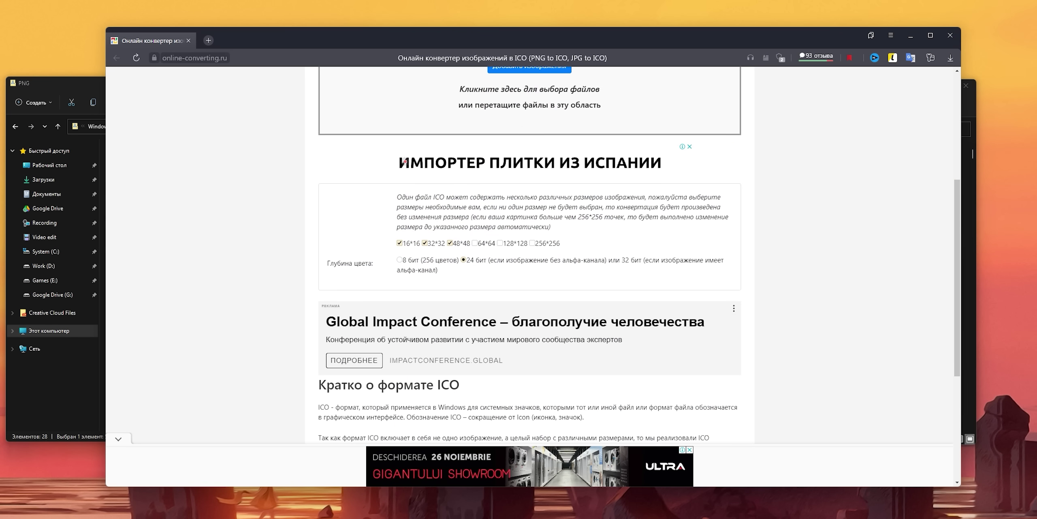
click(476, 243)
click(500, 243)
click(532, 243)
- Add the Blender image from the PNG folder for conversion and download Blender.ico
scroll(532, 243, up, 1)
click(523, 109)
double_click(614, 106)
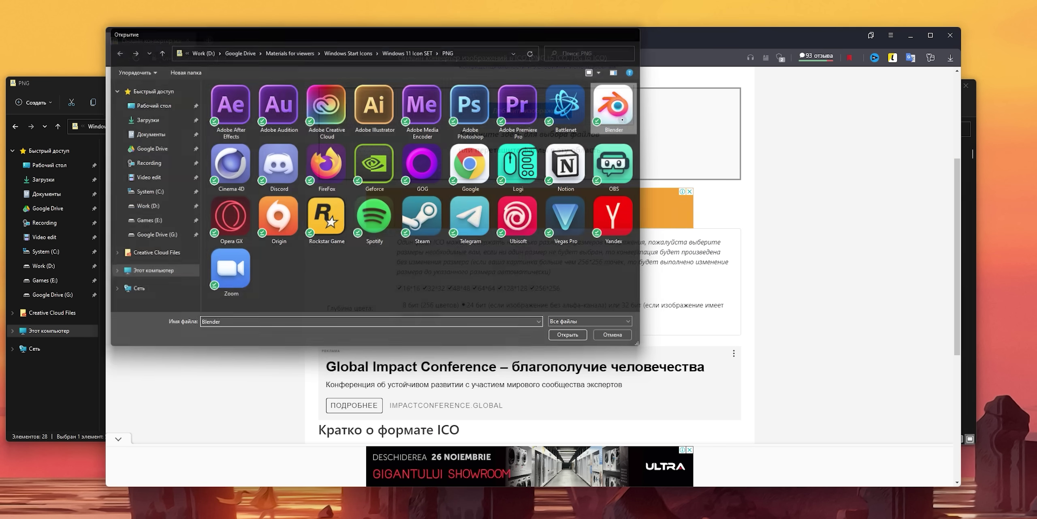
click(596, 233)
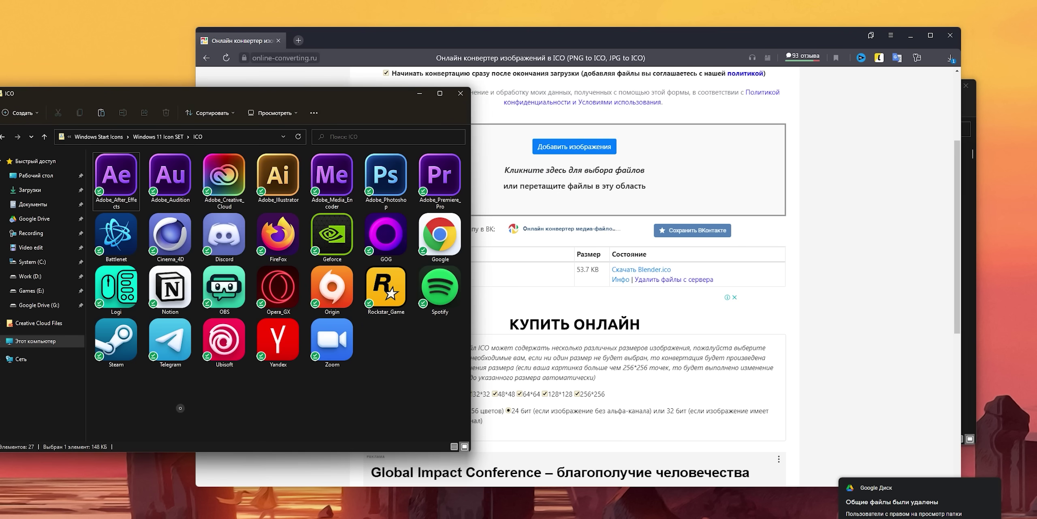
- Paste the Blender icon file into the ICO folder and close the folder window
key(ctrl+v)
click(268, 394)
click(174, 246)
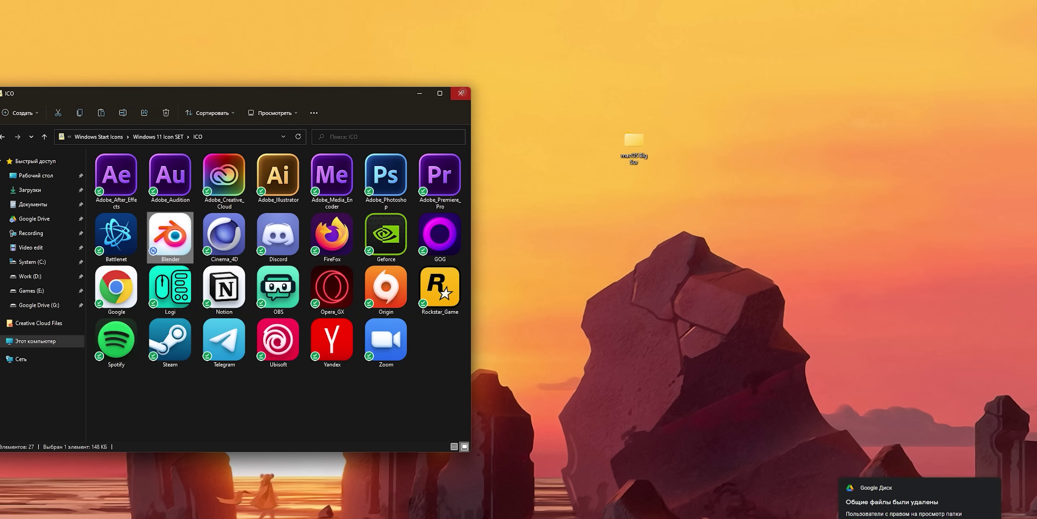
click(461, 93)
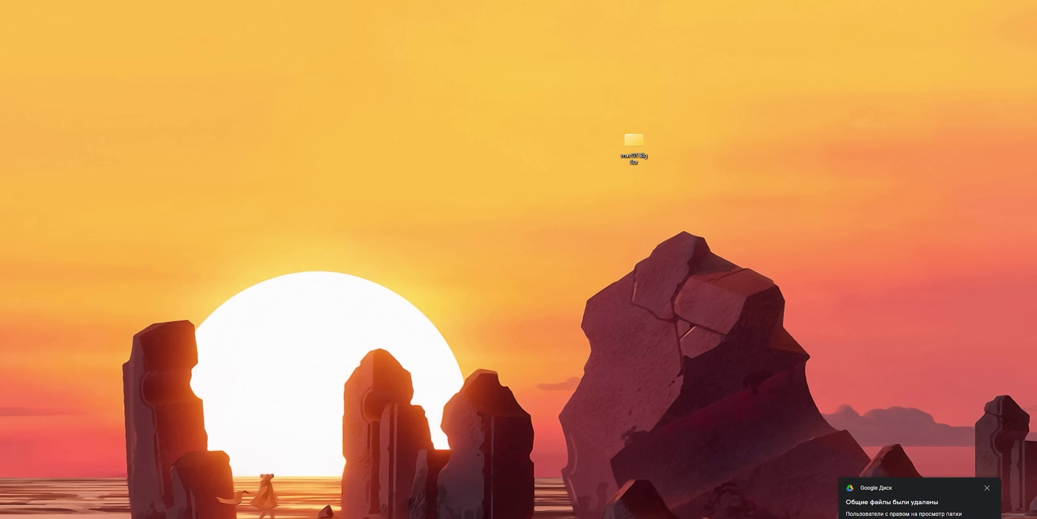
- Delete the macOS Big Sur folder from the desktop and open the Start menu
drag(589, 120, 689, 187)
key(Delete)
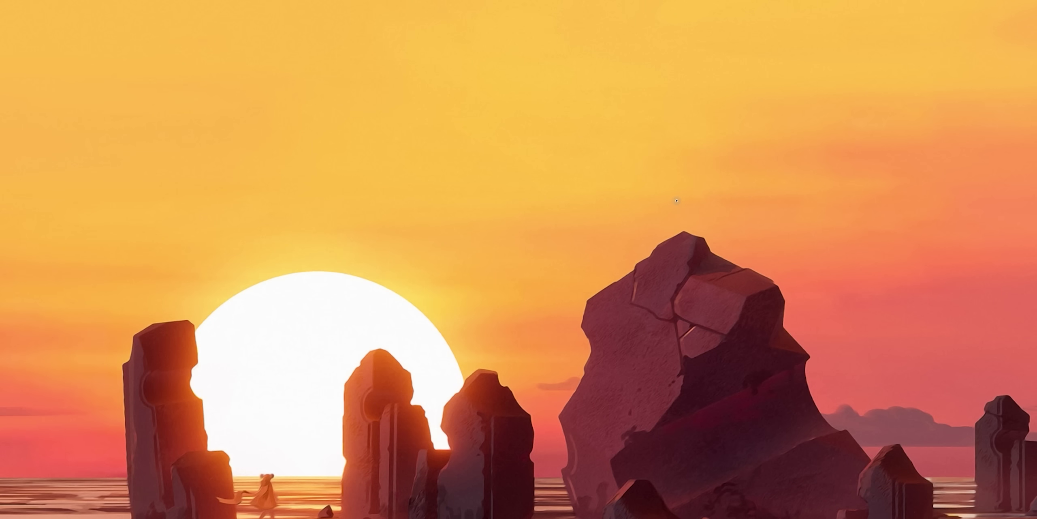
key(super)
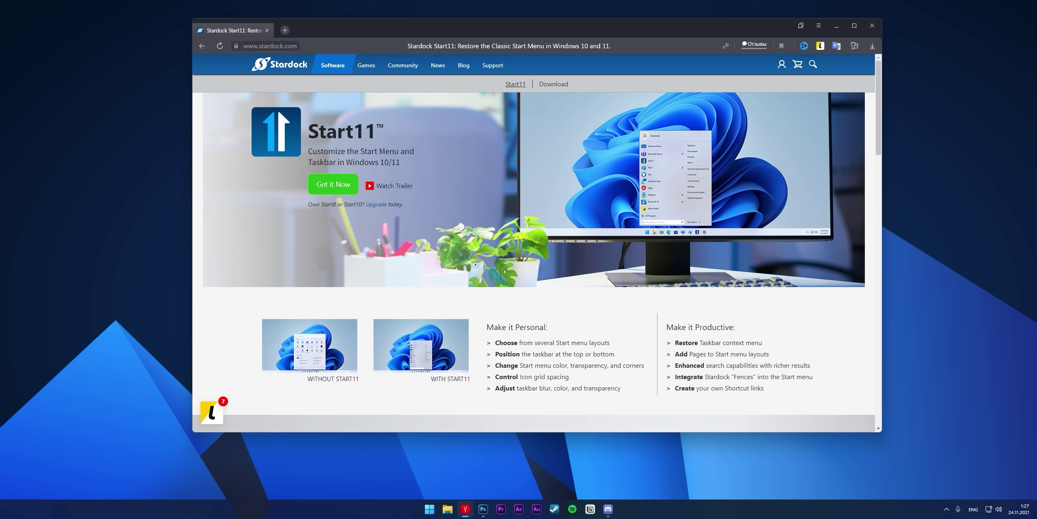
- Highlight the Start11 title on the Stardock product page and clear the selection
drag(309, 133, 375, 140)
click(444, 137)
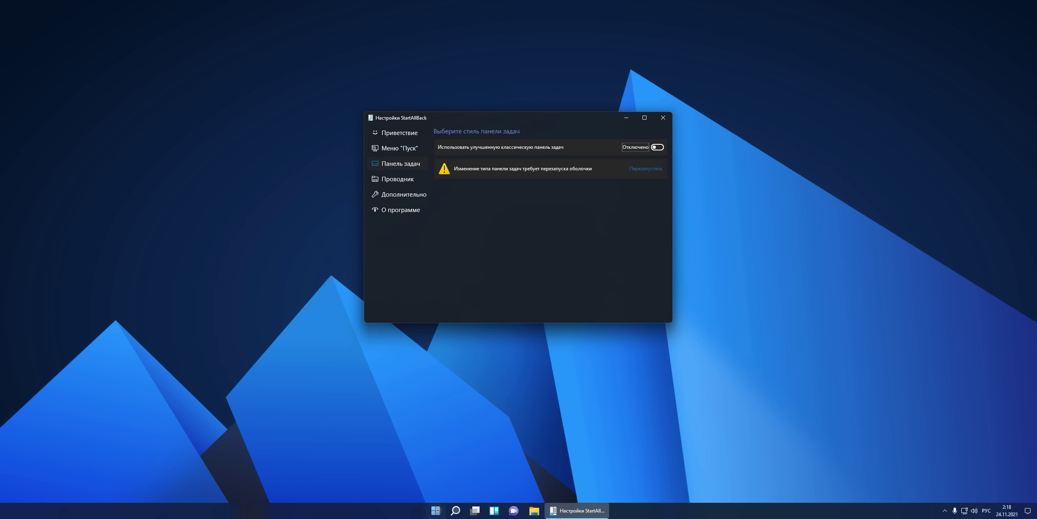
- Preview the StartAllBack version of the Start menu and close it
key(super)
click(437, 511)
click(437, 511)
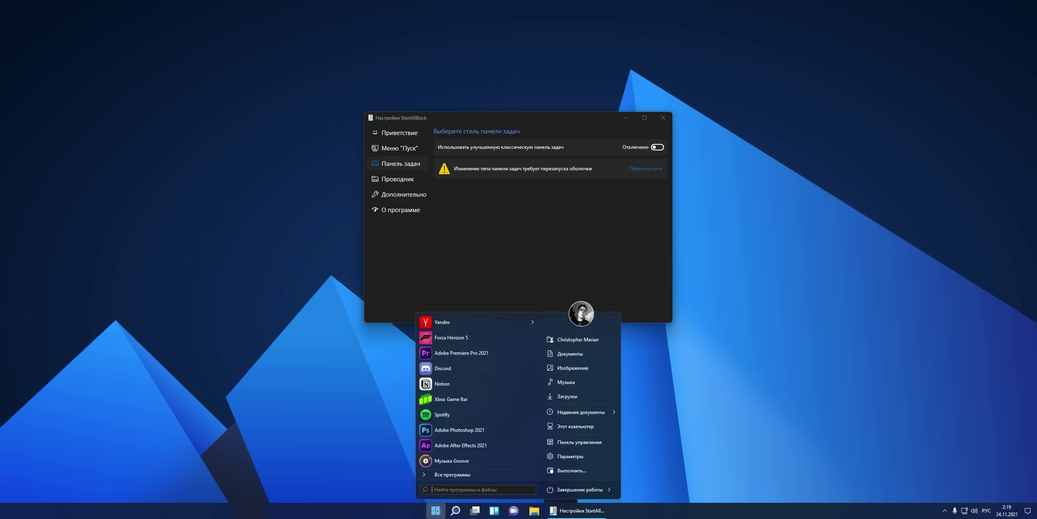
key(super)
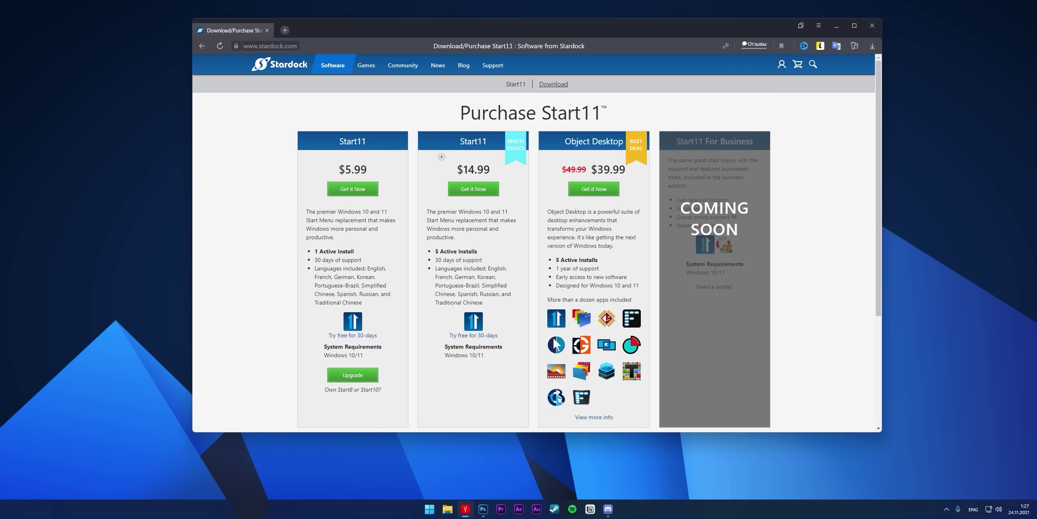
- Choose the 30-day free trial of the single-install Start11 edition on the purchase page
scroll(441, 156, down, 1)
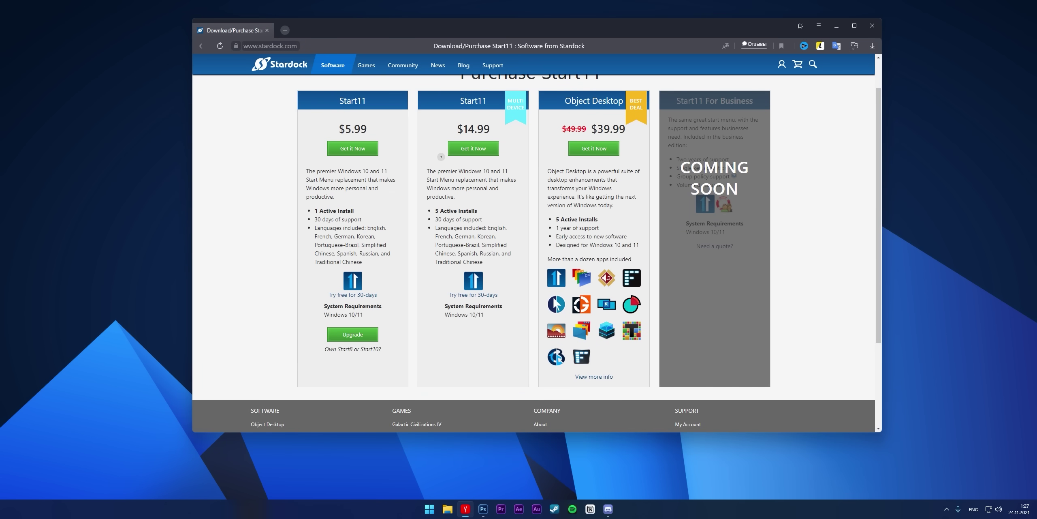
click(359, 295)
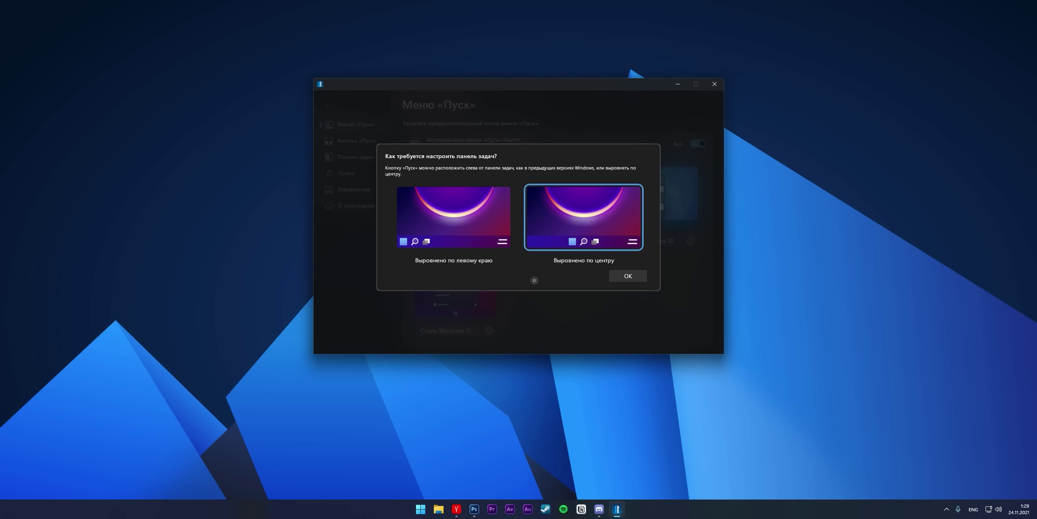
- Select the Windows 7 style for the Start11 menu and preview the Start menu
click(446, 240)
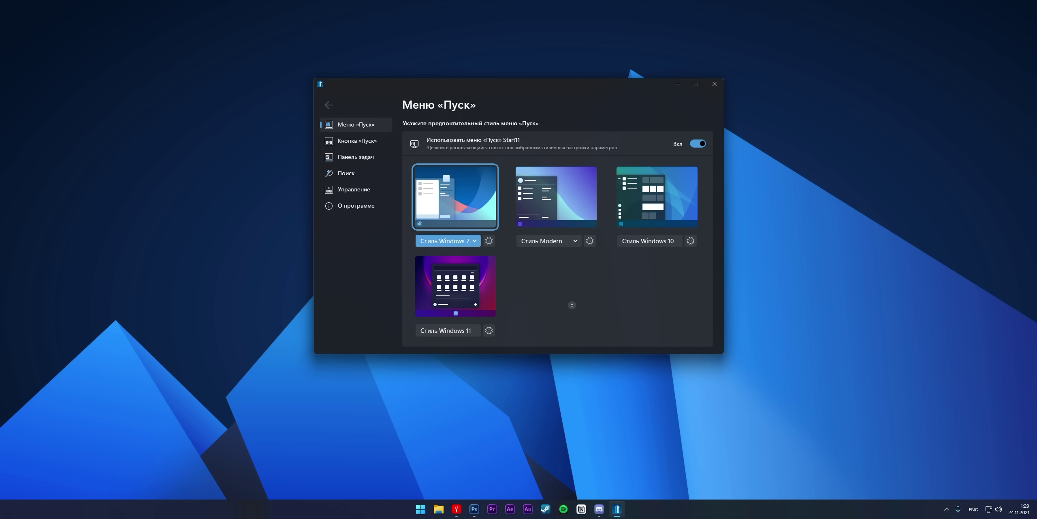
key(super)
- Try the other layout variants of the Windows 7 style, ending with the icon grid, and preview the Start menu
key(super)
click(474, 241)
click(462, 267)
key(super)
click(448, 241)
click(464, 282)
key(super)
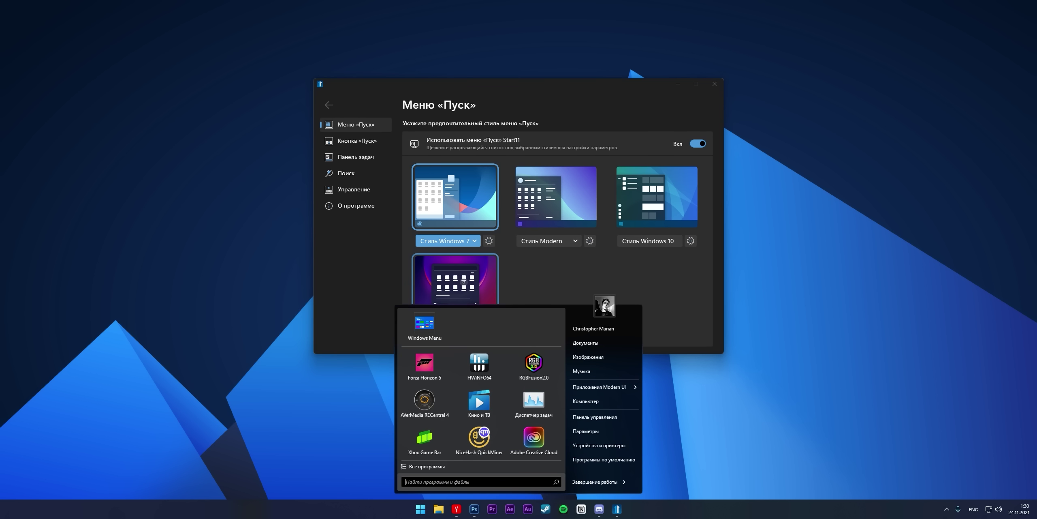
- Switch the Start11 menu to the Modern style and preview it
key(super)
click(543, 240)
key(super)
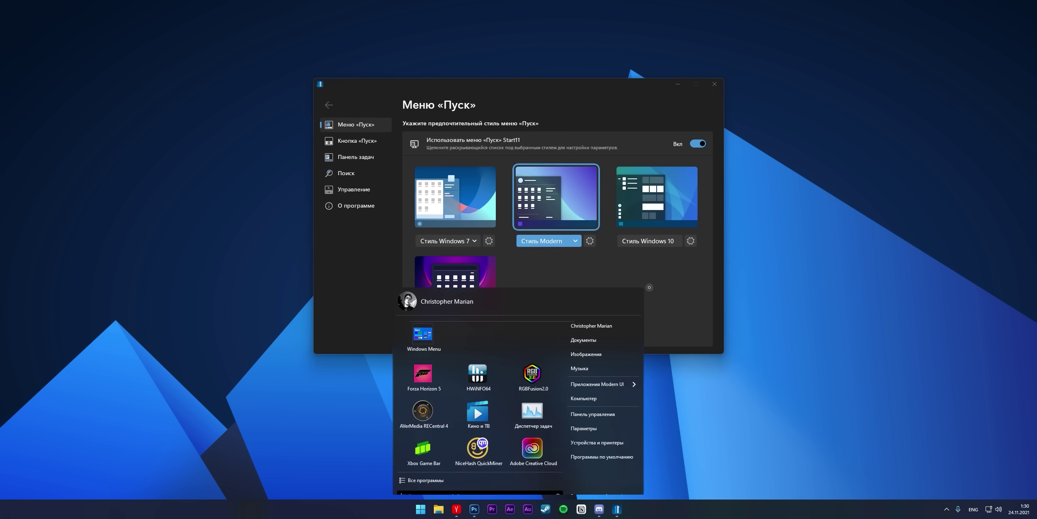
key(super)
- Switch the Start11 menu to the Windows 10 style and resize its Adobe After Effects 2021 tile to wide
click(657, 205)
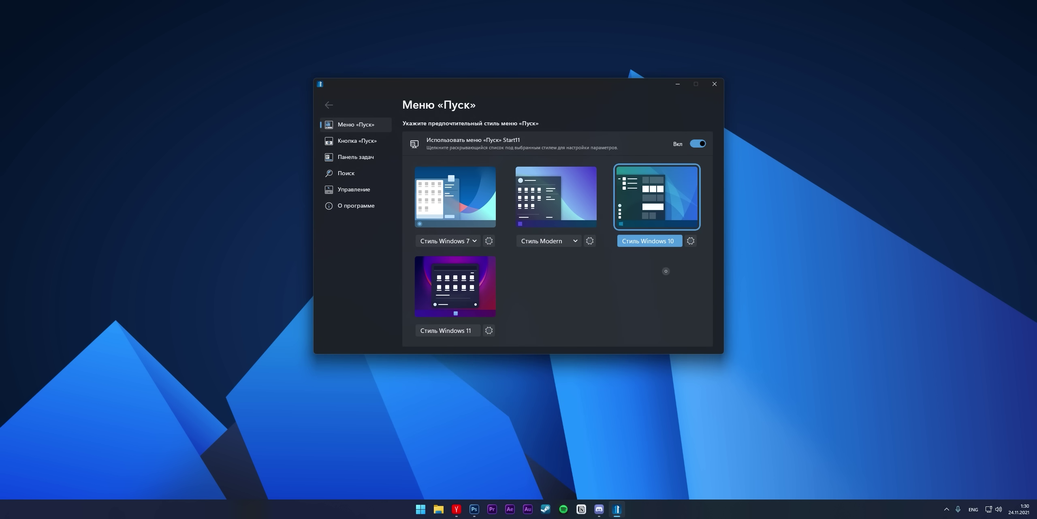
key(super)
right_click(514, 279)
mouse_move(557, 305)
click(653, 331)
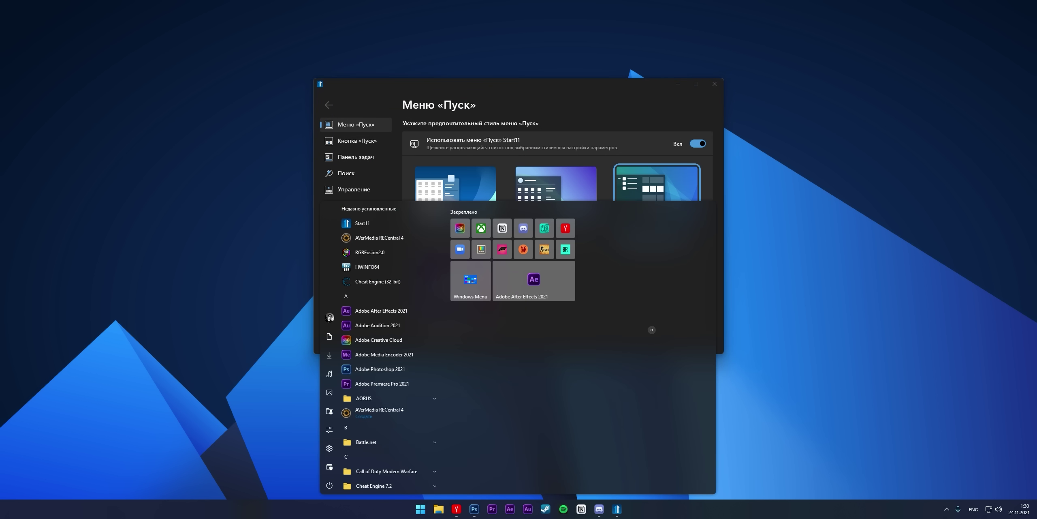
- Resize the Adobe After Effects 2021 tile in the Windows 10 style Start menu to small and close the menu
right_click(538, 284)
click(655, 309)
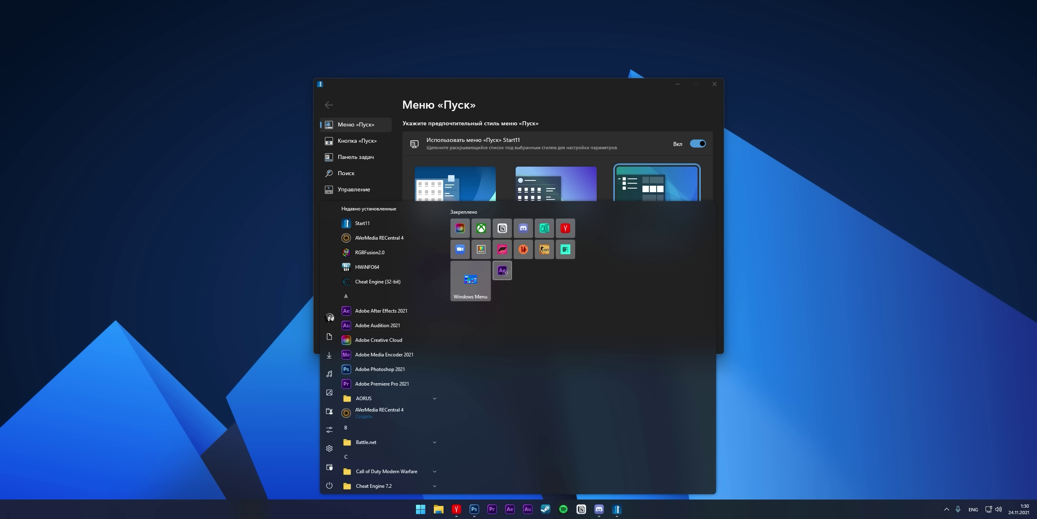
right_click(507, 272)
click(639, 408)
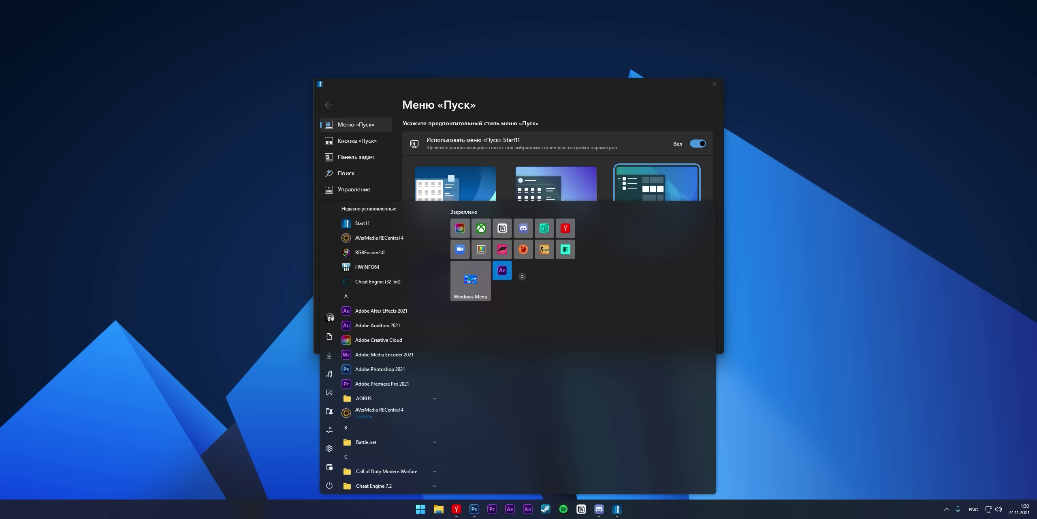
key(Escape)
- Switch the Start11 menu to the Windows 11 style and preview the Start menu
click(464, 279)
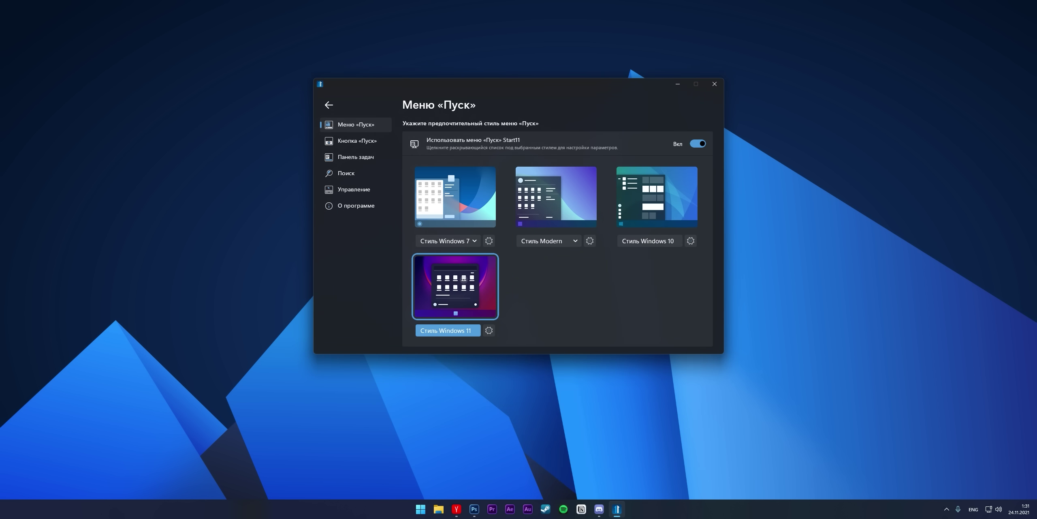
key(super)
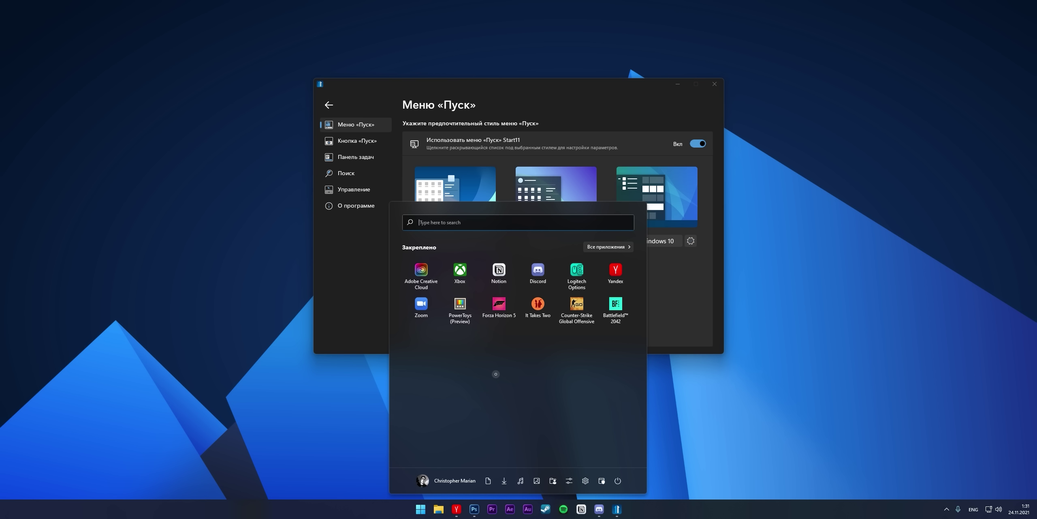
click(663, 318)
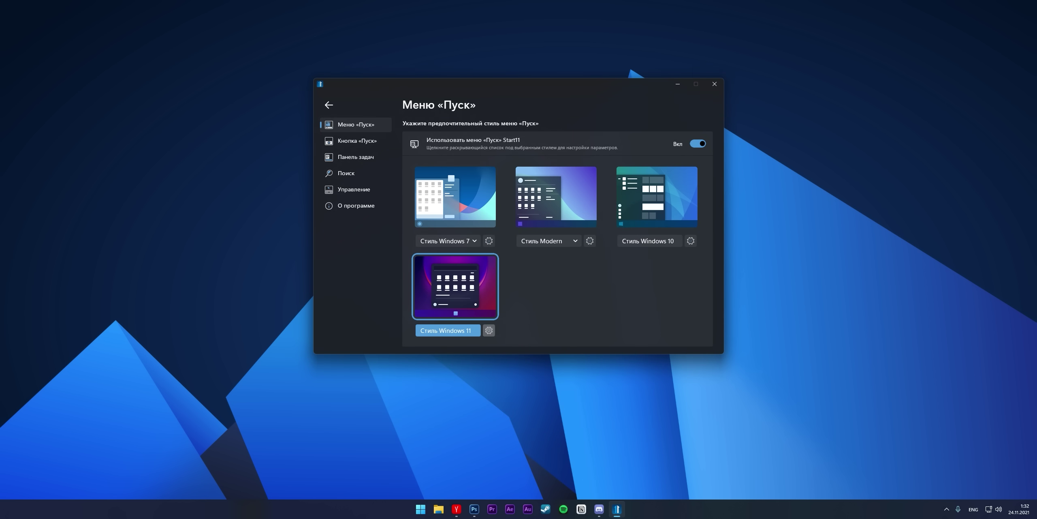
- Open the configuration options of the Windows 11 style and preview the Start menu alongside them
click(489, 330)
click(704, 254)
key(super)
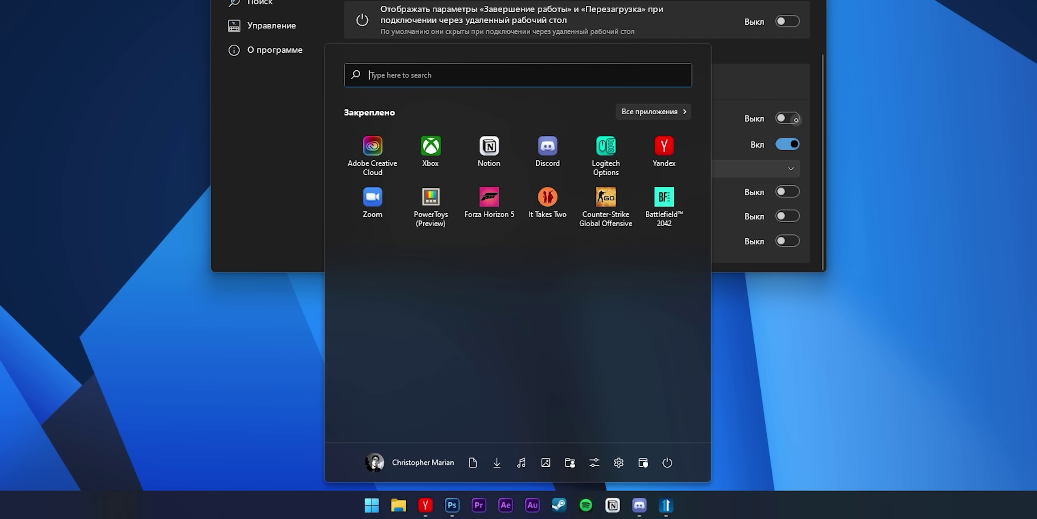
- Adjust the appearance of the Windows 11 style Start menu, turning on a custom background image with automatic colour enabled
scroll(796, 120, down, 5)
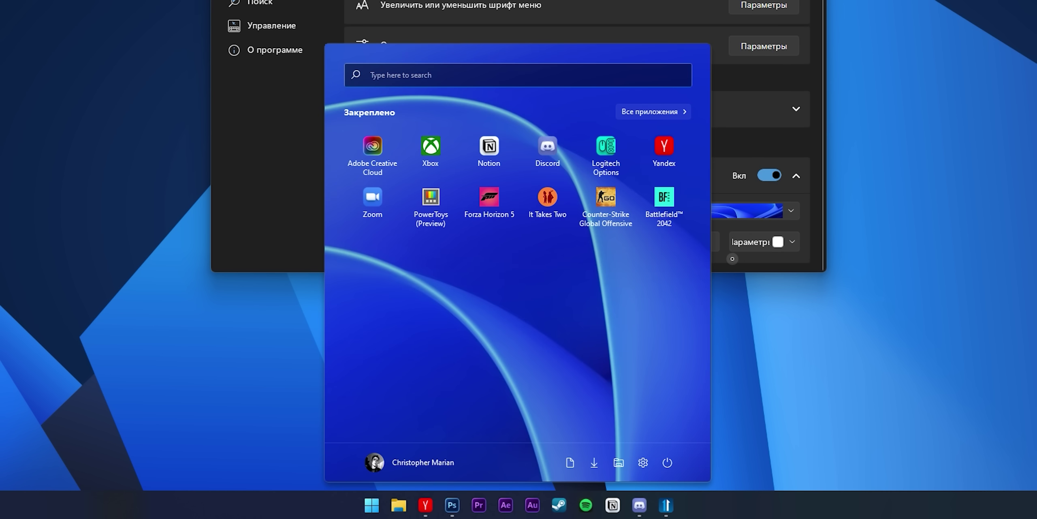
click(769, 176)
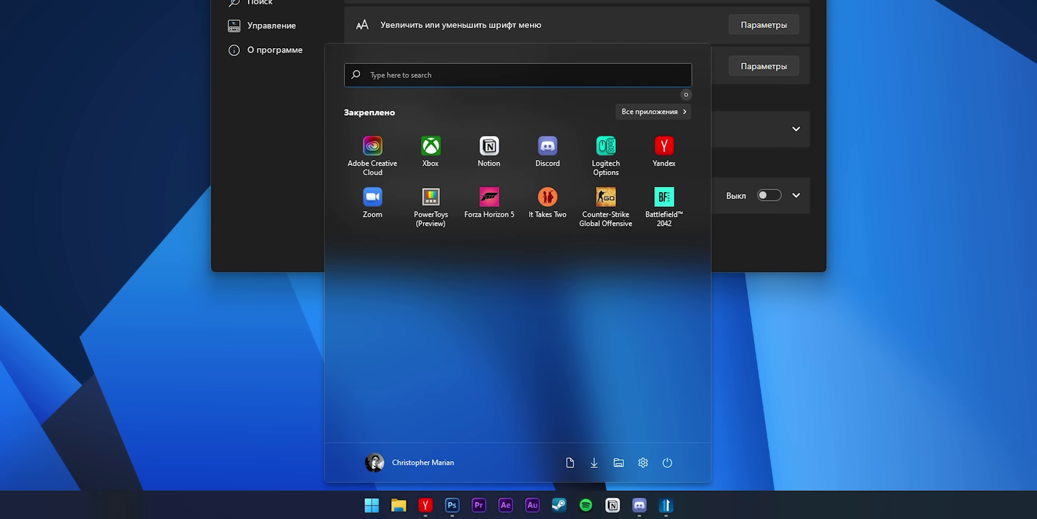
click(769, 195)
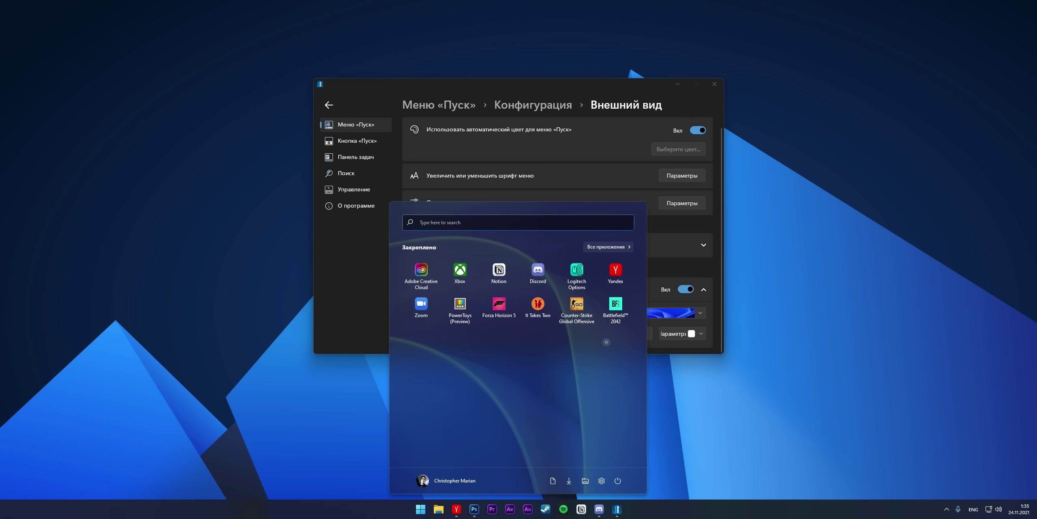
- Set the taskbar transparency to 60% solid in the Start11 taskbar settings
click(356, 156)
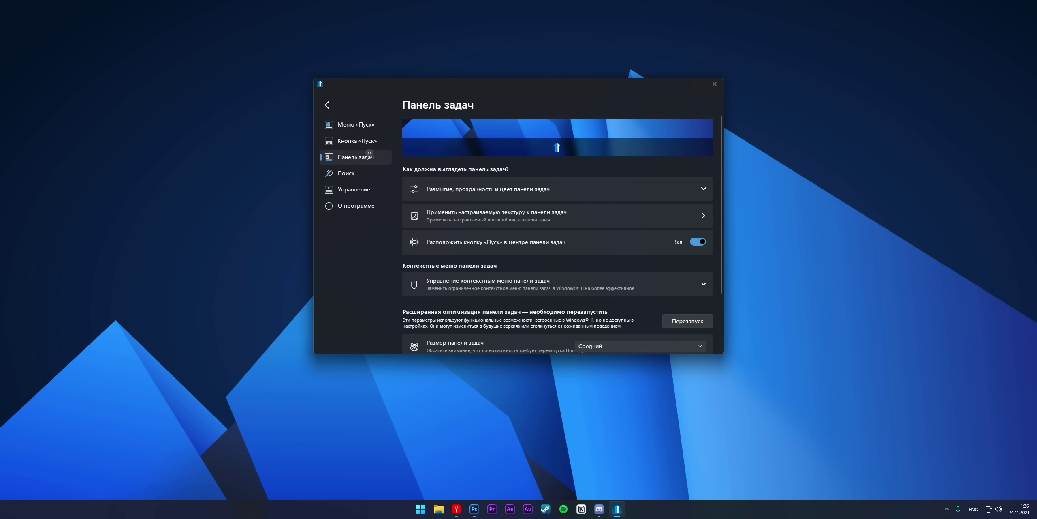
scroll(471, 171, down, 1)
scroll(479, 167, up, 1)
click(541, 186)
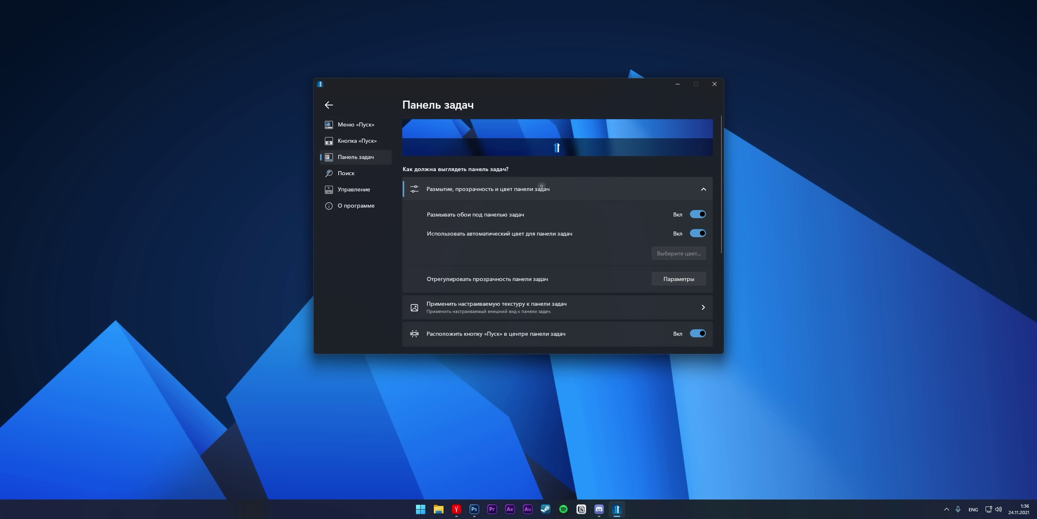
click(679, 279)
drag(678, 301, 665, 302)
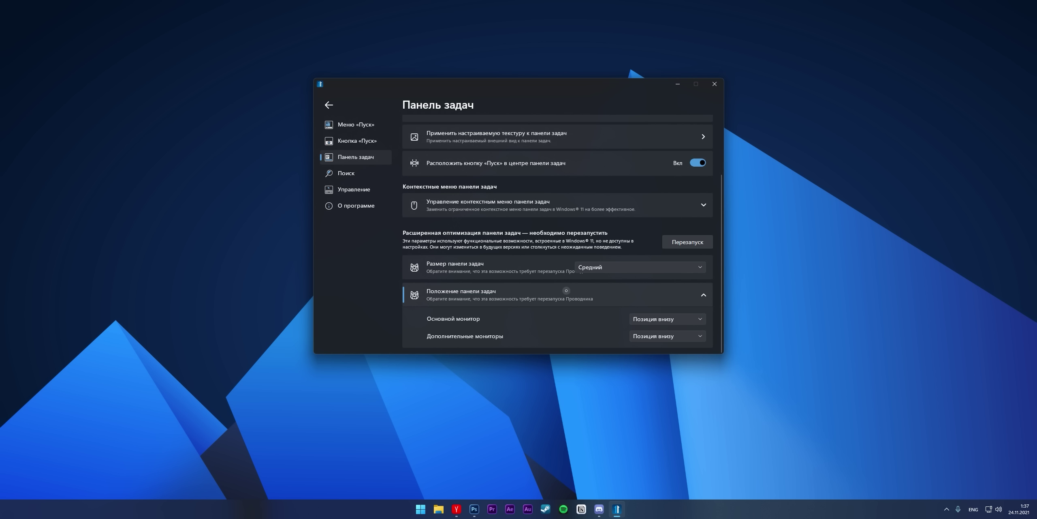
- Set the taskbar position on the primary monitor to the top and restart Explorer to apply it
click(660, 319)
click(655, 341)
click(679, 245)
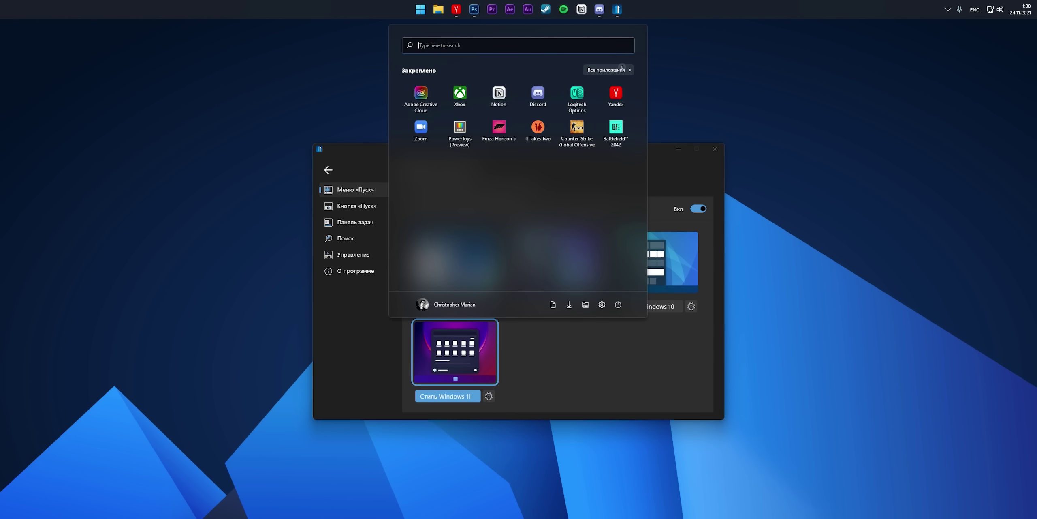
- Pin Adobe After Effects, Audition, Creative Cloud, Media Encoder, Photoshop and Premiere Pro to the Start11 menu from the list of all applications
click(619, 69)
right_click(436, 100)
click(435, 114)
right_click(435, 115)
click(434, 118)
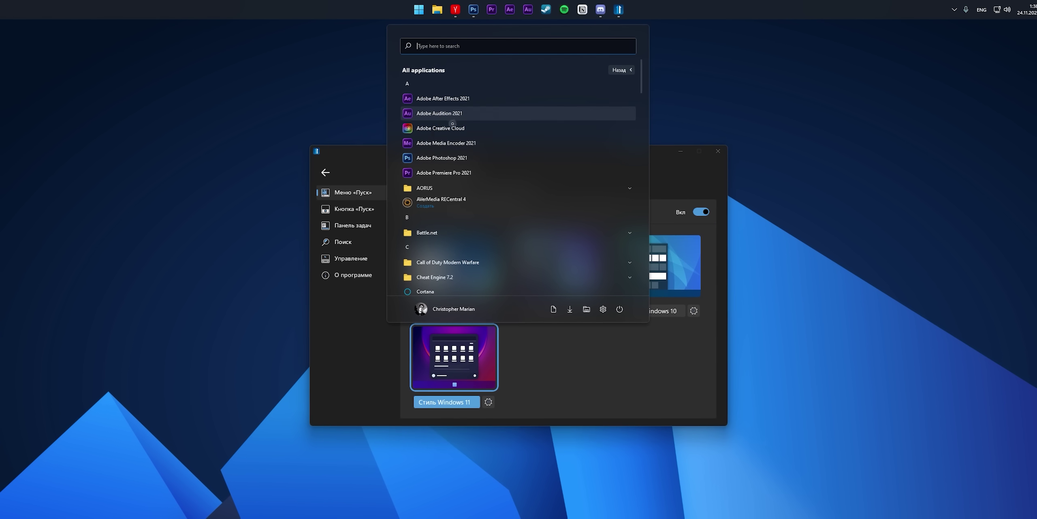
right_click(432, 131)
click(429, 142)
right_click(427, 145)
click(427, 147)
right_click(425, 148)
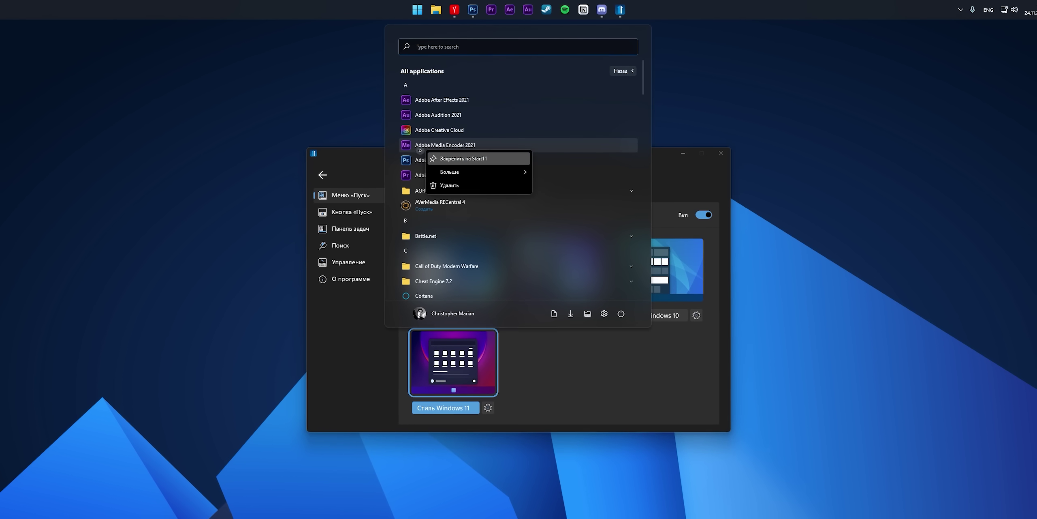
click(430, 155)
right_click(426, 162)
click(430, 168)
right_click(431, 173)
click(438, 181)
- Pin AVerMedia RECentral 4 and RGBFusion2.0 from the AORUS folder to the Start11 menu
right_click(432, 213)
click(439, 219)
scroll(458, 170, down, 1)
click(432, 146)
right_click(426, 161)
click(442, 168)
click(430, 145)
- Pin Battle.net, Call of Duty Modern Warfare and Discord from their application folders to the Start11 menu
click(417, 194)
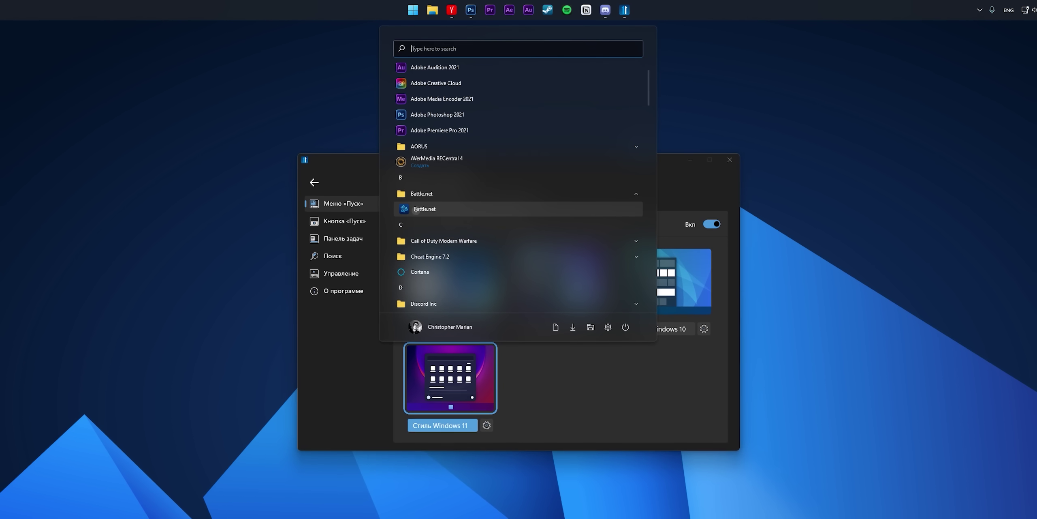
scroll(433, 194, down, 1)
click(428, 188)
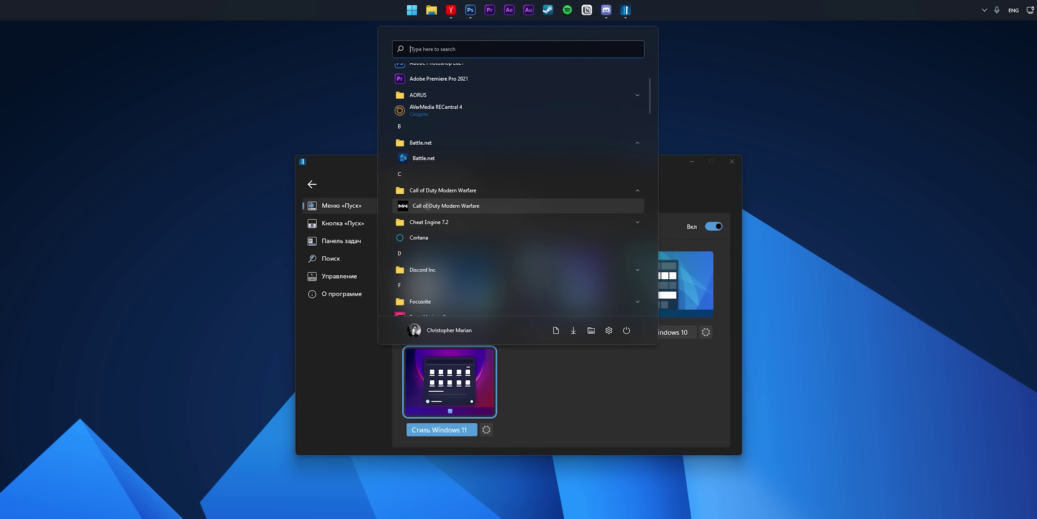
right_click(427, 206)
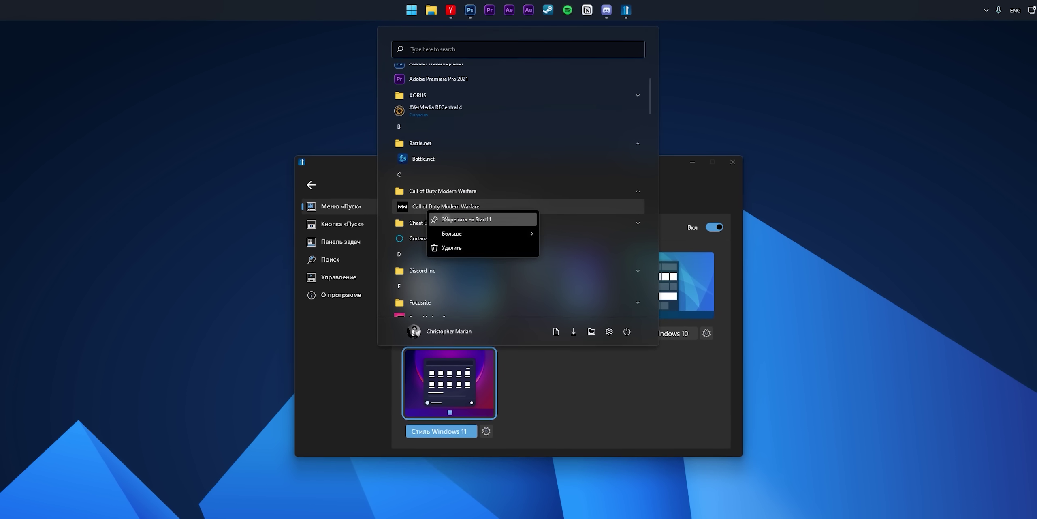
click(441, 219)
scroll(440, 219, down, 1)
click(439, 219)
scroll(443, 236, down, 1)
click(438, 216)
click(430, 215)
- Launch Forza Horizon 5 from the application list, close it, and reopen the Start menu to check the pinned apps
click(420, 230)
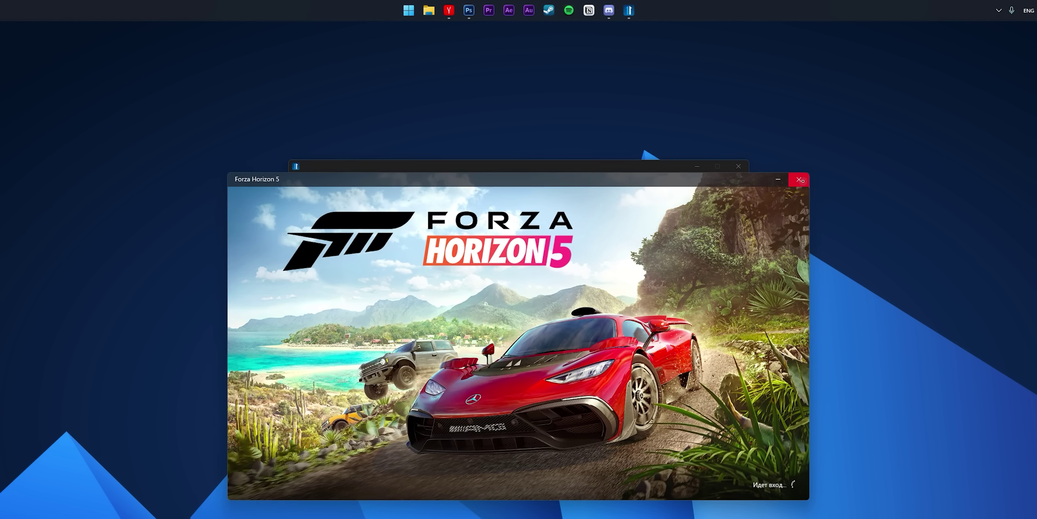
click(798, 179)
click(409, 10)
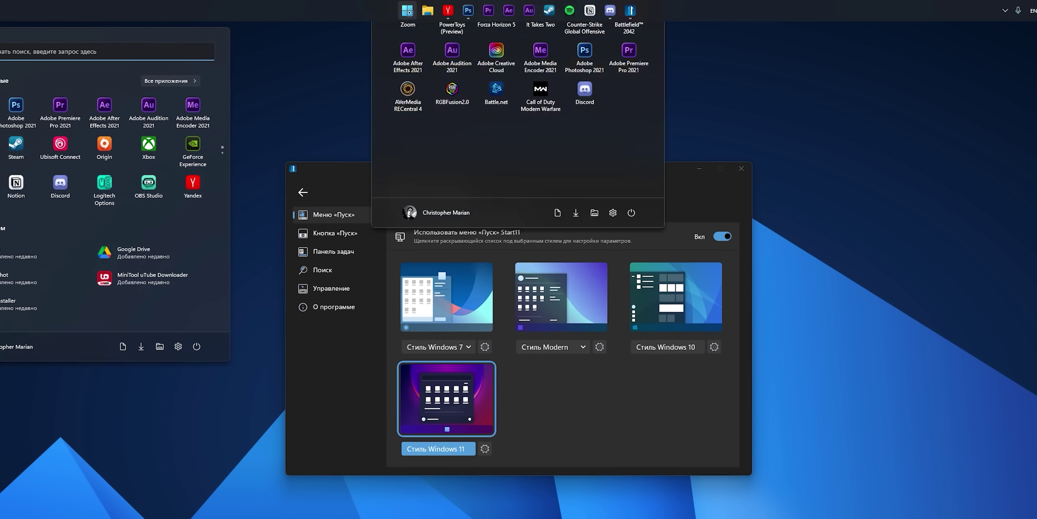
click(412, 14)
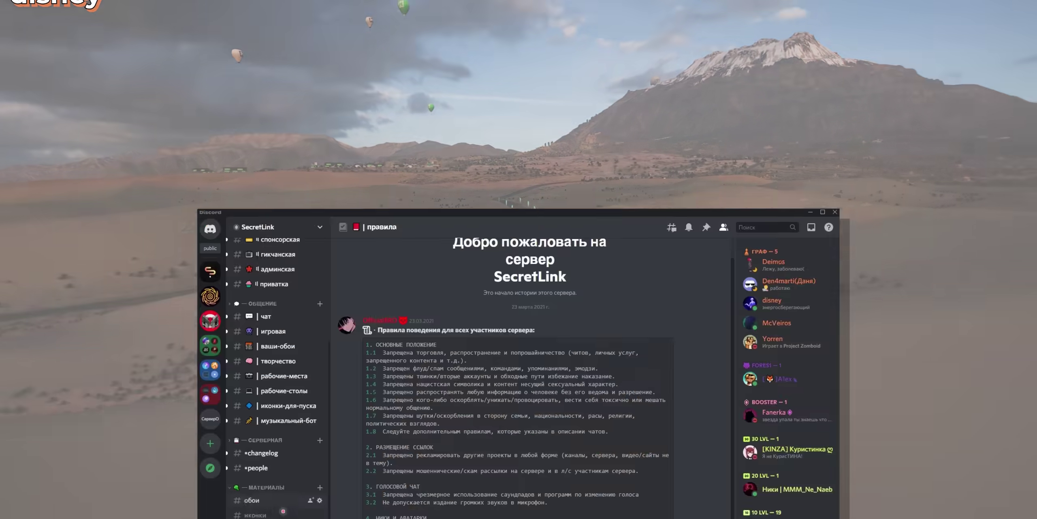
- Browse the posts in the exclusive channel of the SecretLink Discord server
scroll(542, 442, up, 7)
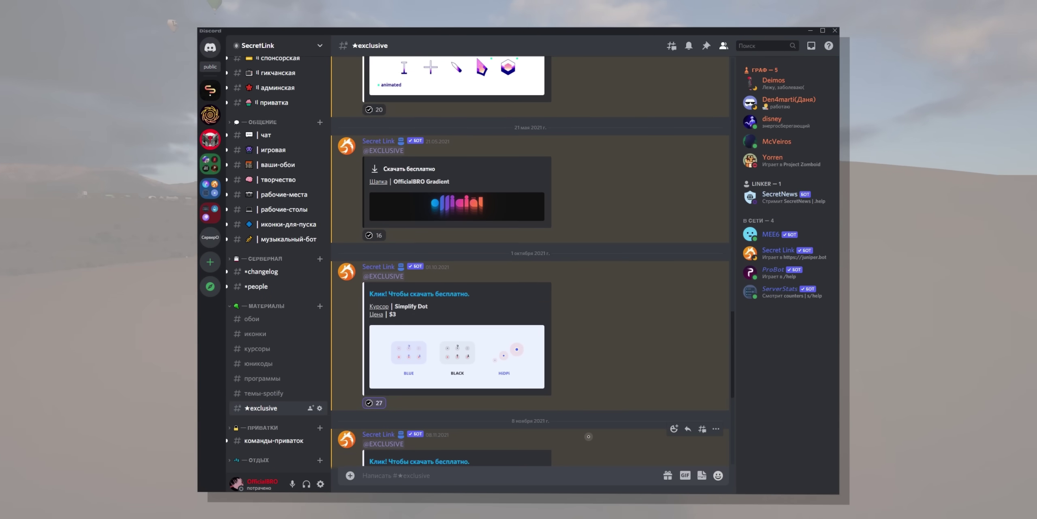
scroll(589, 436, up, 15)
scroll(593, 424, up, 5)
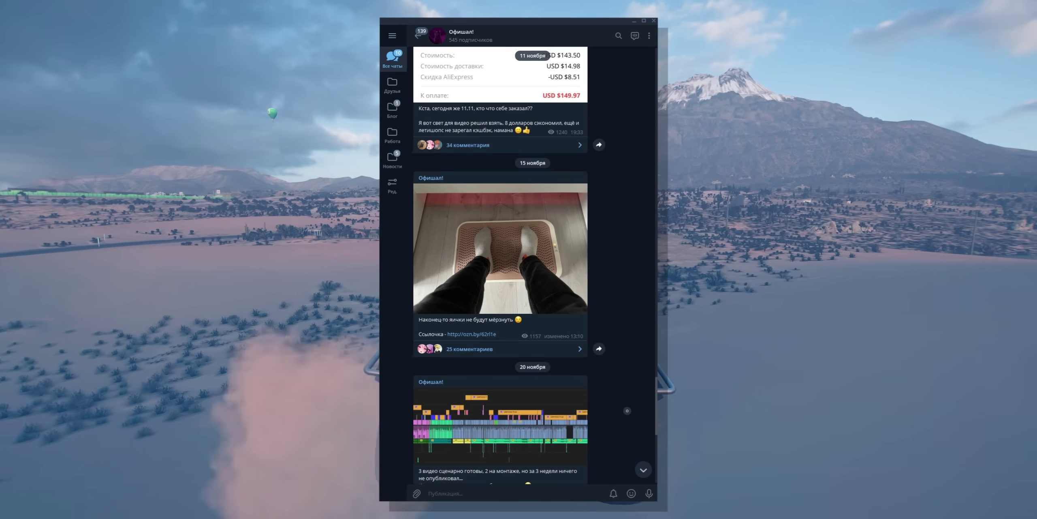
- Look back through the older November posts in the Telegram channel
scroll(500, 263, up, 10)
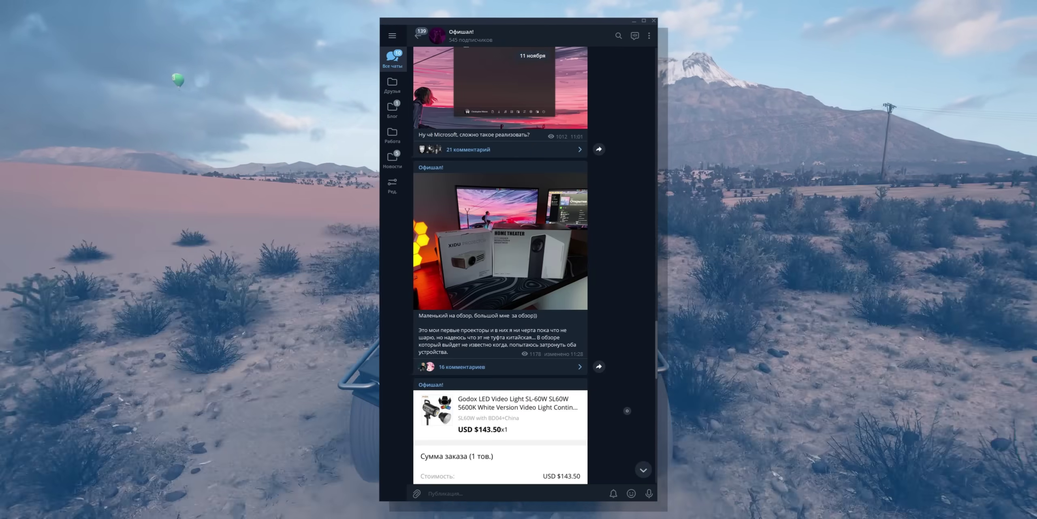
scroll(627, 410, up, 2)
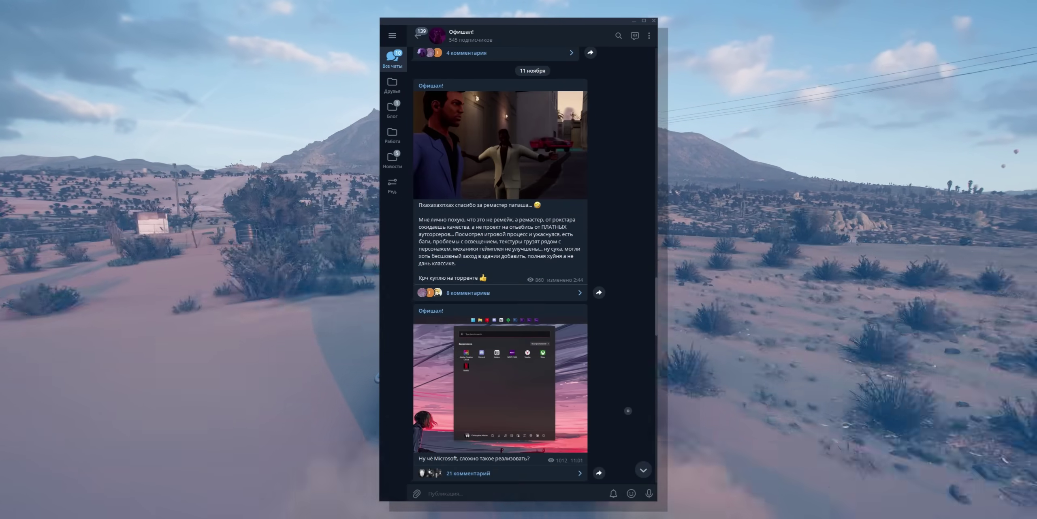
scroll(628, 411, up, 10)
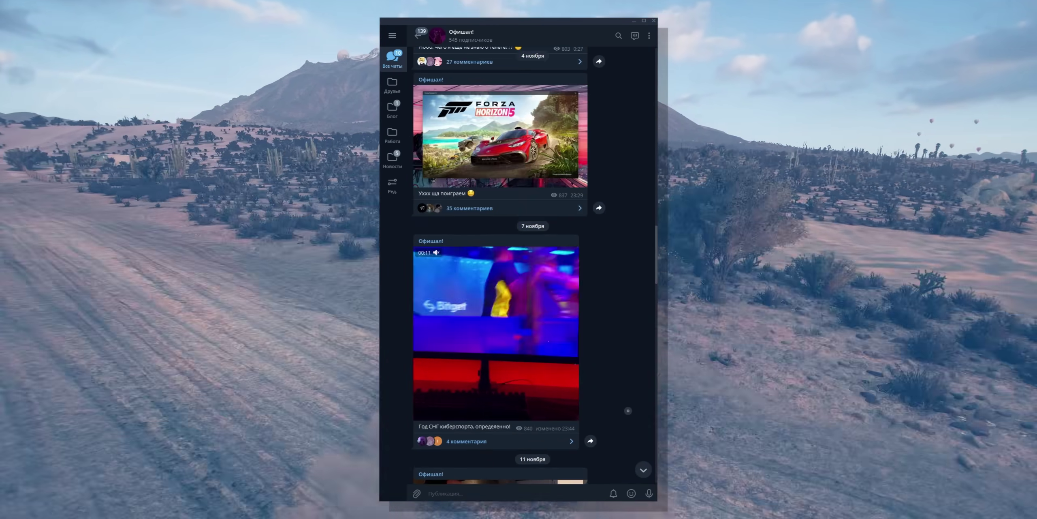